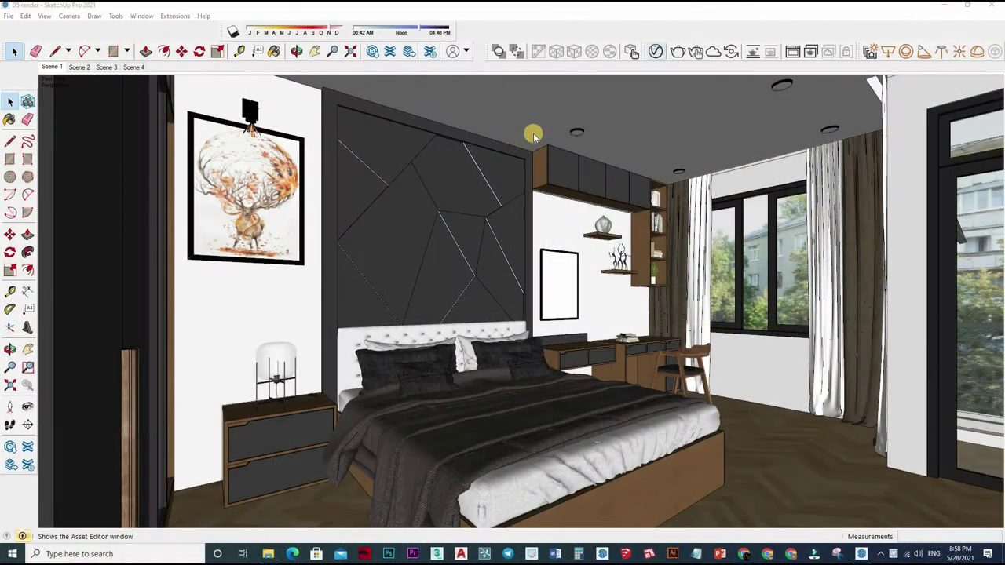
Run an interactive V-Ray render of the bedroom and zoom around the dark, grainy result
click(697, 51)
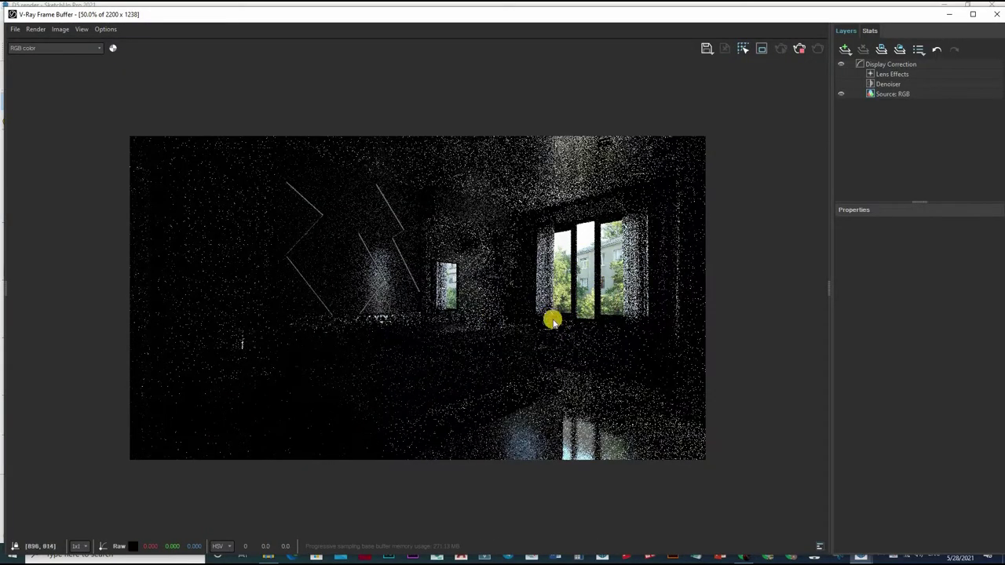
scroll(466, 311, up, 3)
scroll(466, 312, down, 5)
scroll(306, 272, up, 1)
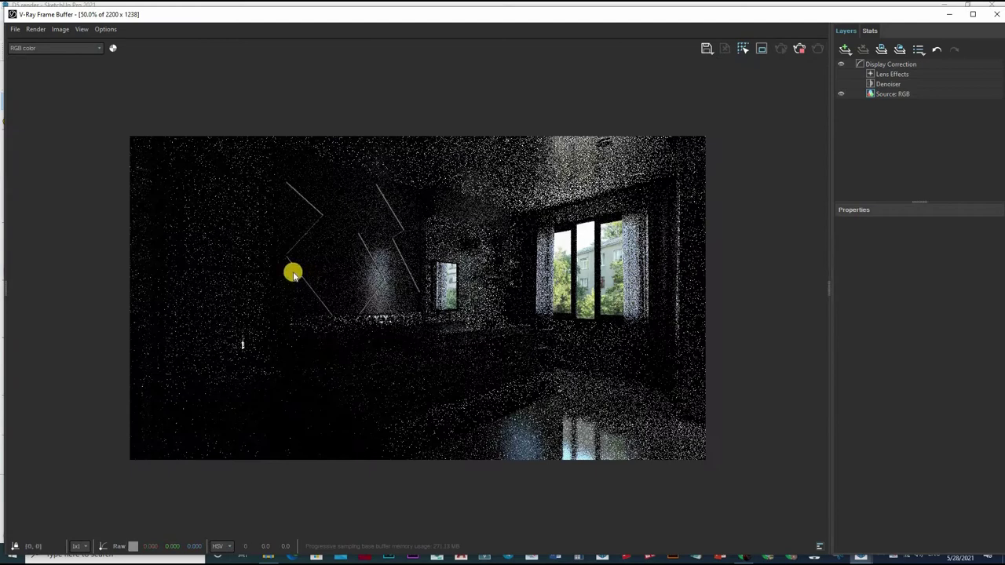
scroll(447, 288, up, 2)
scroll(542, 296, up, 1)
scroll(480, 274, up, 1)
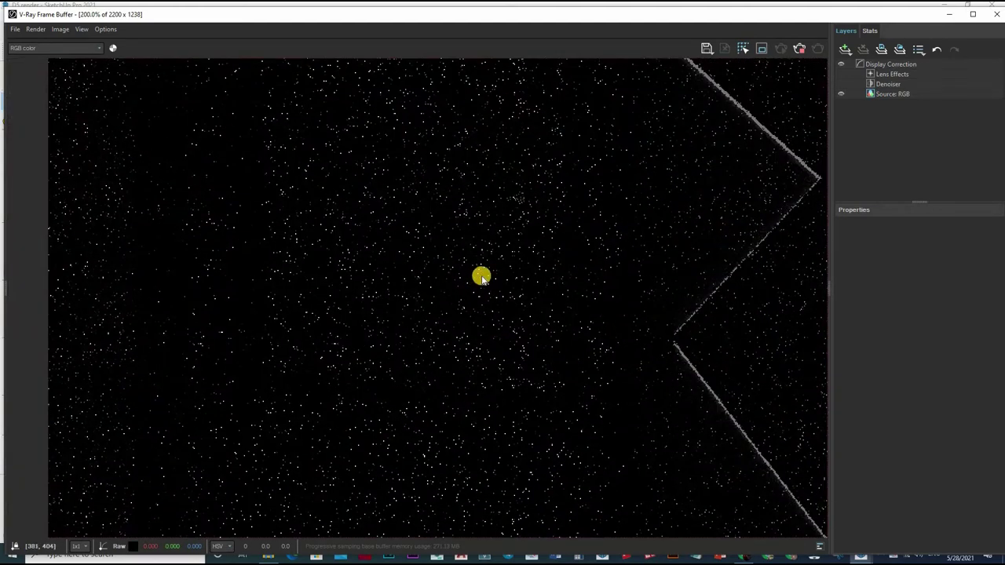
scroll(529, 294, down, 3)
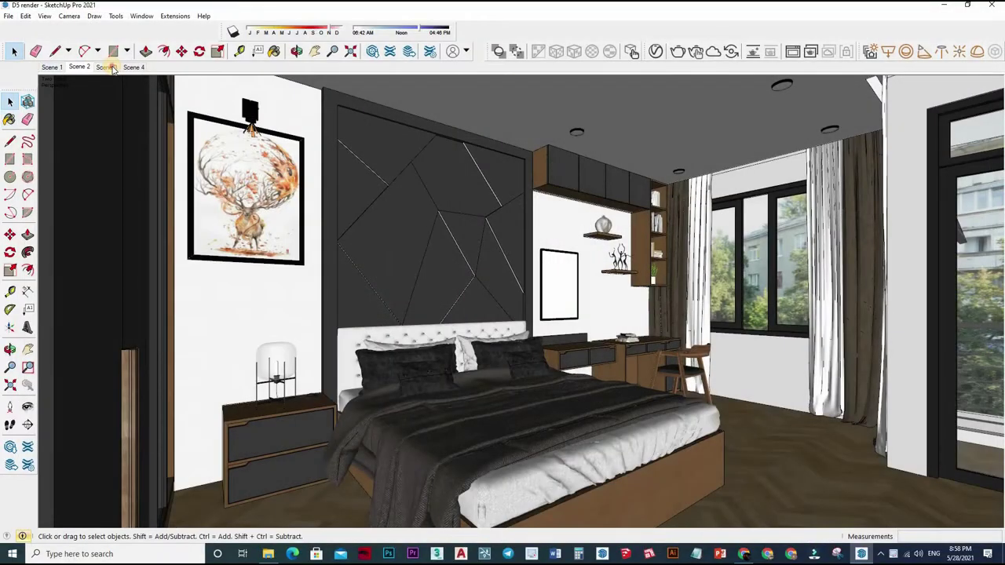
Return to the first scene view, orbit toward the bed, and place the V-Ray Asset Editor aside
click(109, 67)
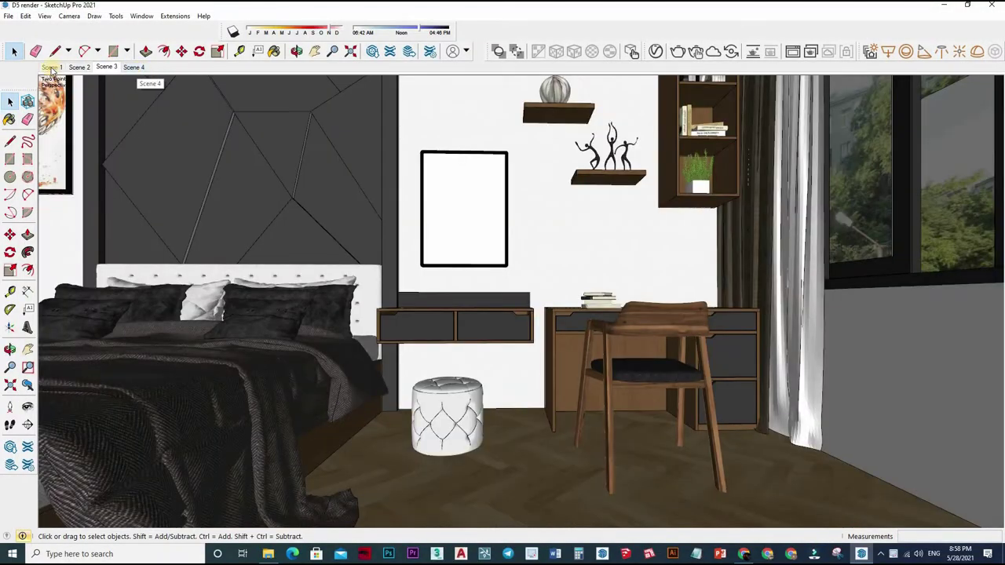
click(51, 67)
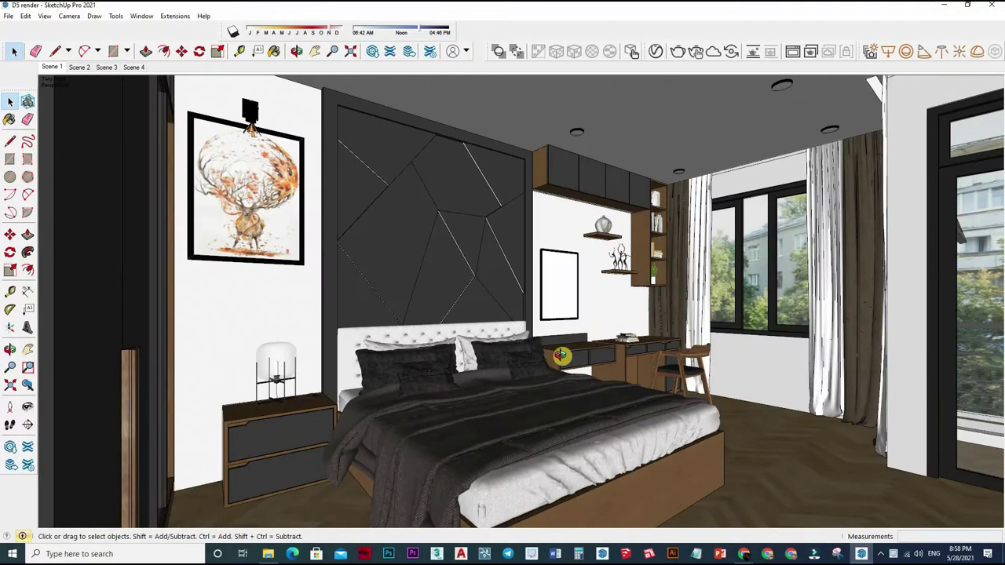
mouse_move(518, 306)
middle_down()
mouse_move(620, 326)
mouse_move(691, 314)
middle_up()
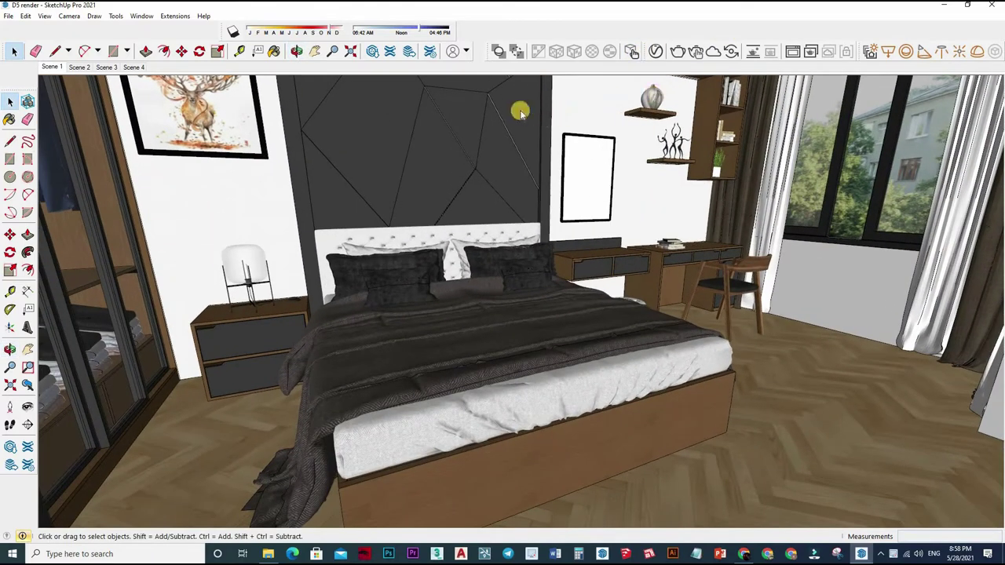
click(656, 51)
drag(531, 111, 757, 81)
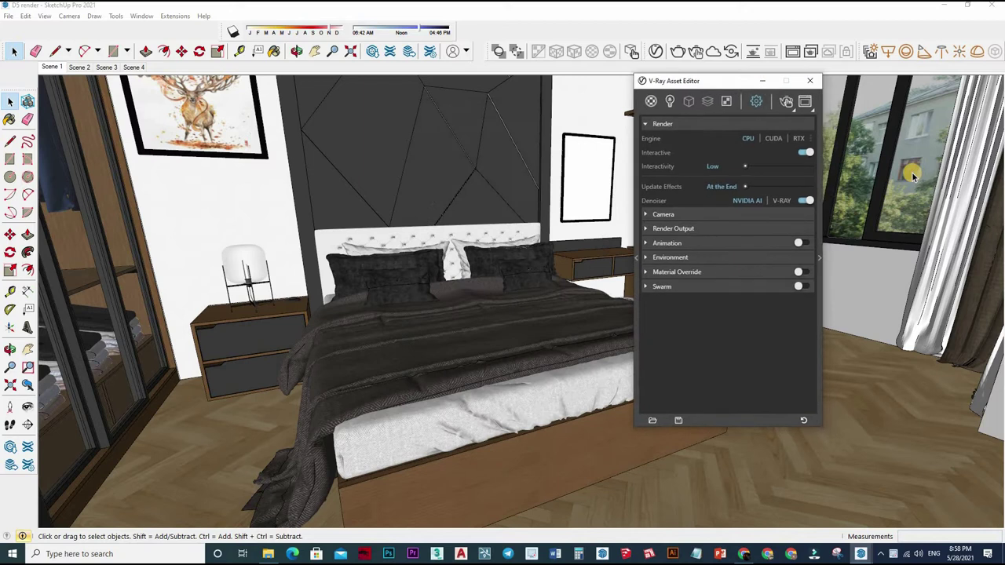
Show the Materials panels and sample the floor's 'Sàn Gỗ' wood with Paint Bucket
click(913, 174)
key(b)
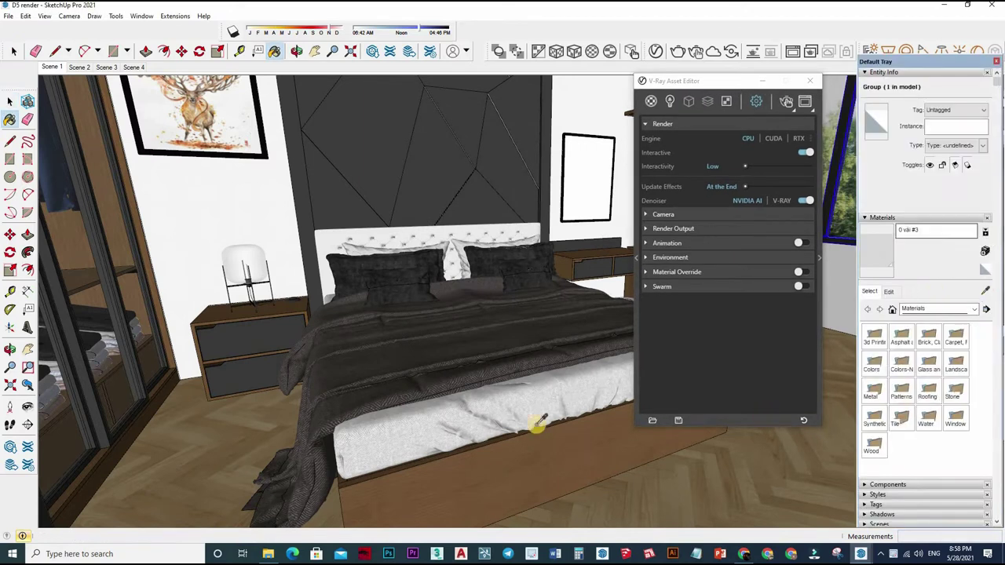
alt+click(424, 471)
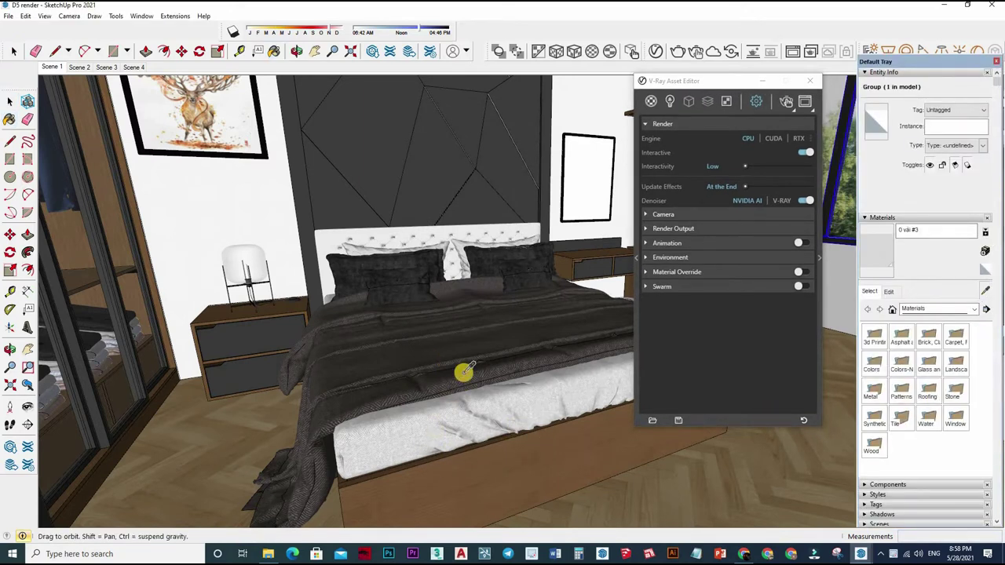
scroll(463, 376, up, 3)
scroll(471, 408, up, 3)
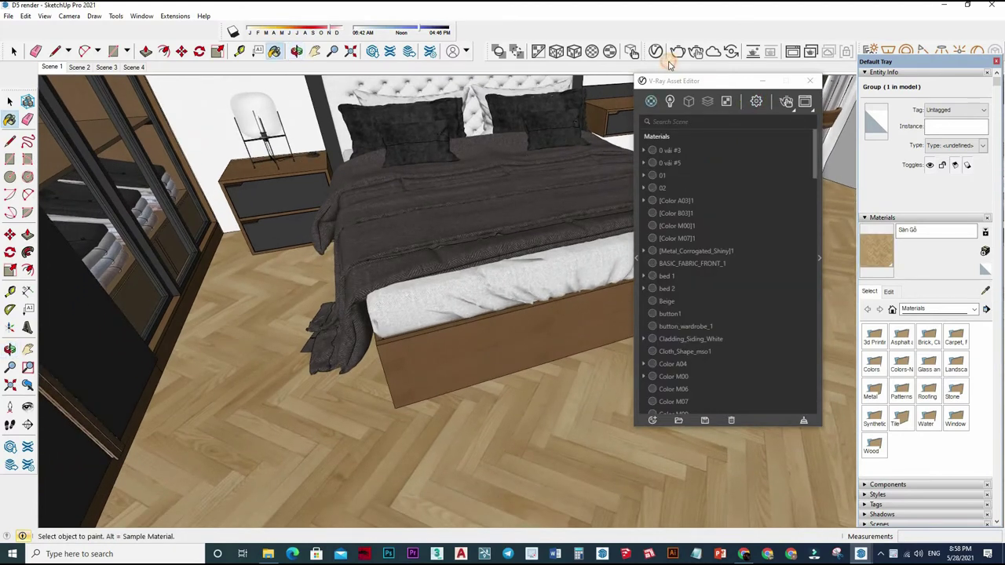
Sample the Sàn Gỗ floor and bed base wood, and set the material preview to a sphere
click(819, 257)
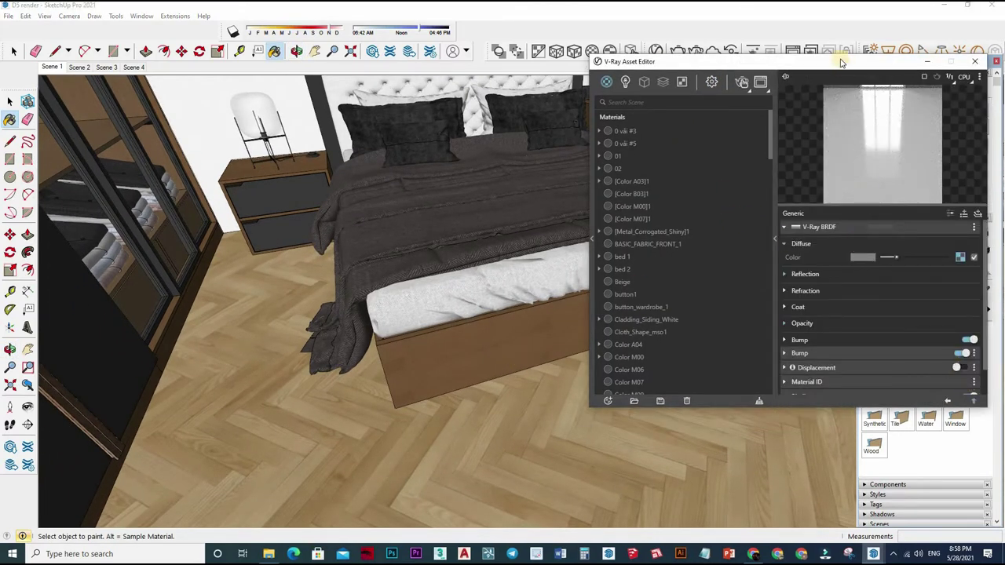
alt+click(396, 357)
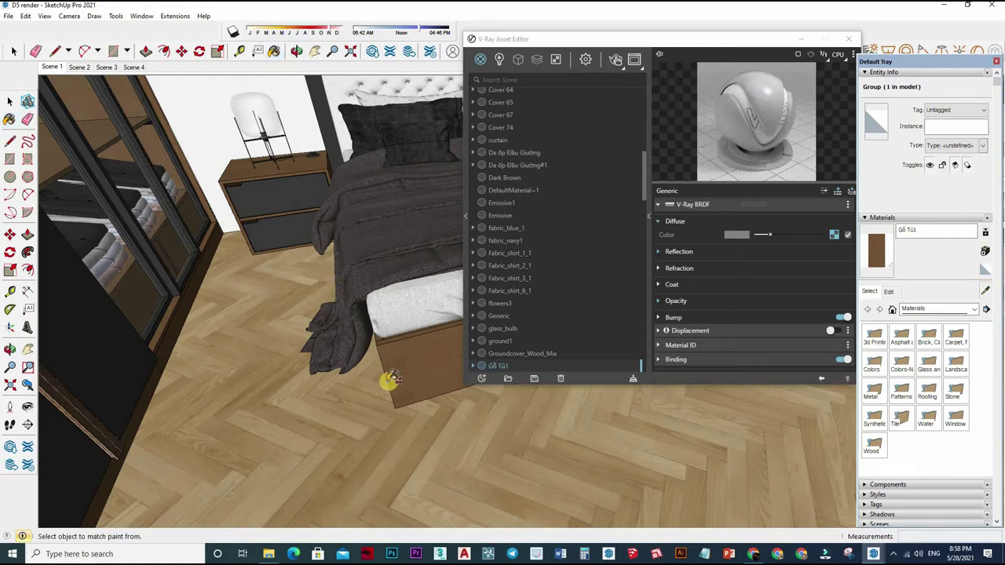
alt+click(351, 385)
middle_drag(351, 385, 697, 78)
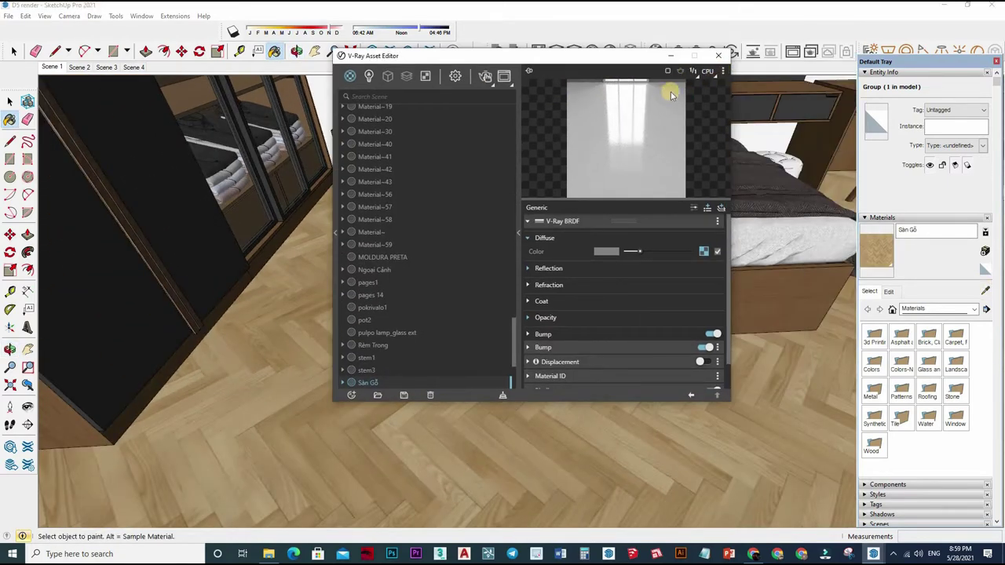
right_click(671, 92)
click(675, 110)
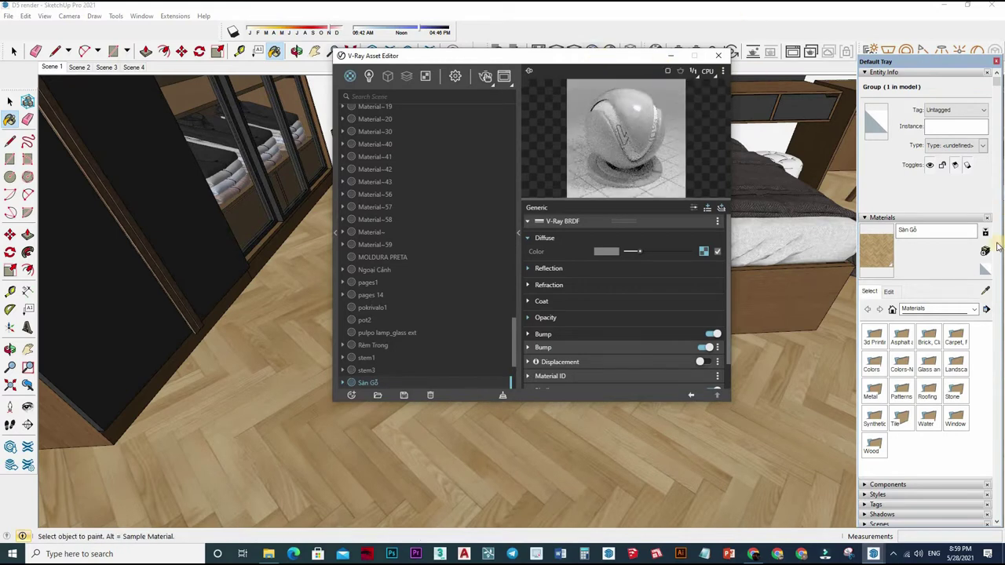
Sample the black wardrobe's 'Map Tủ Đen' and set its Reflection Glossiness to 0.85
middle_drag(287, 358, 287, 363)
alt+click(287, 364)
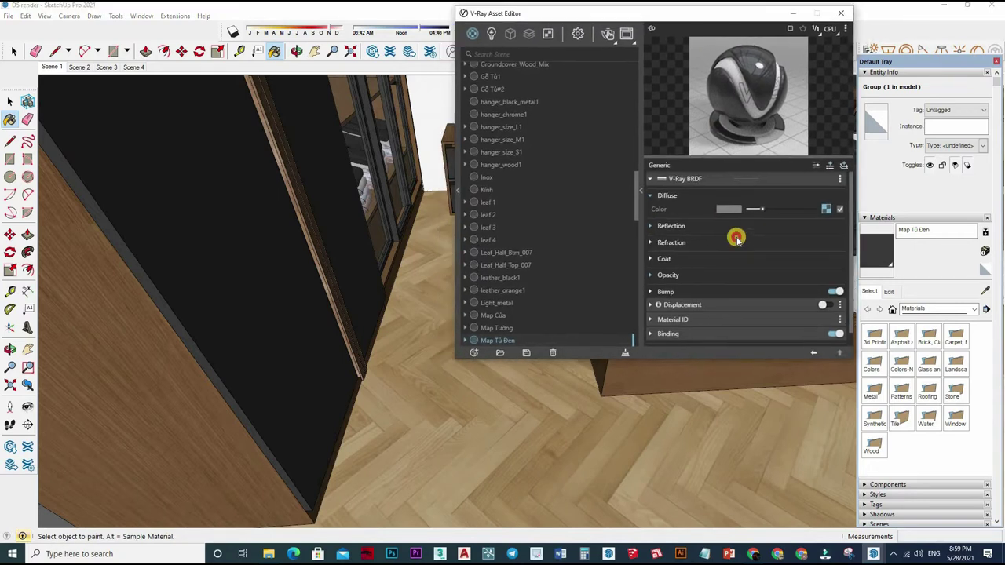
click(802, 224)
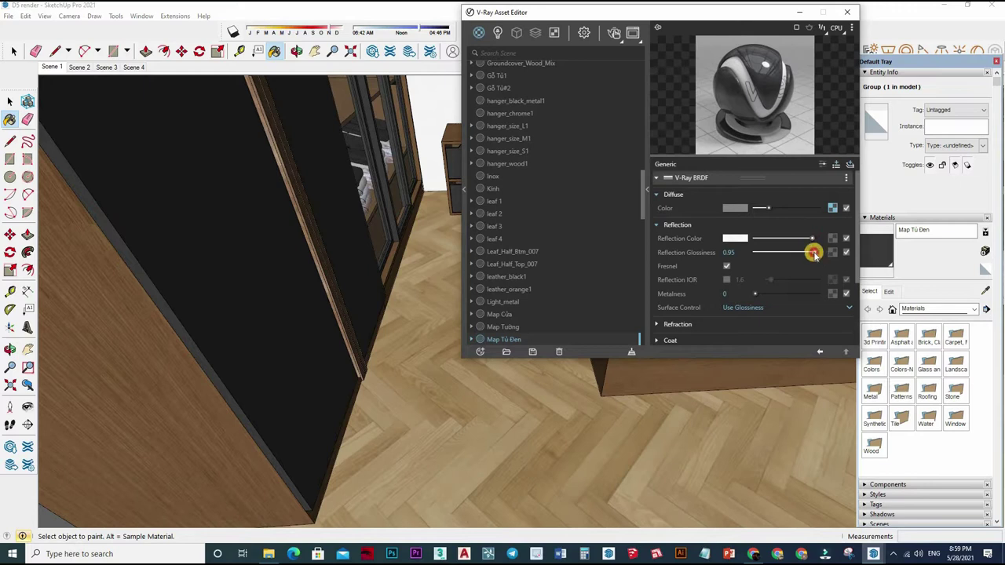
drag(814, 254, 814, 252)
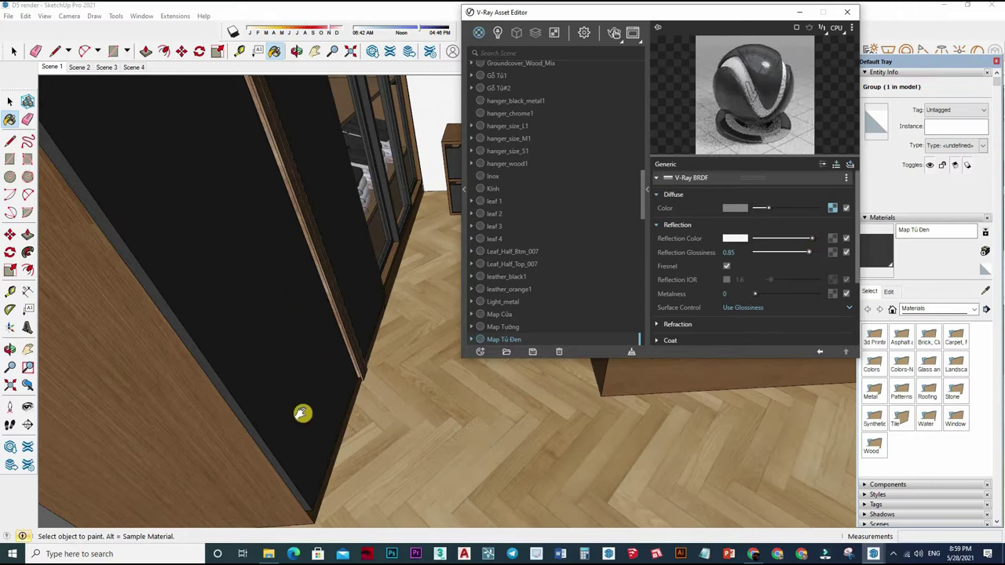
middle_drag(303, 413, 986, 291)
key(b)
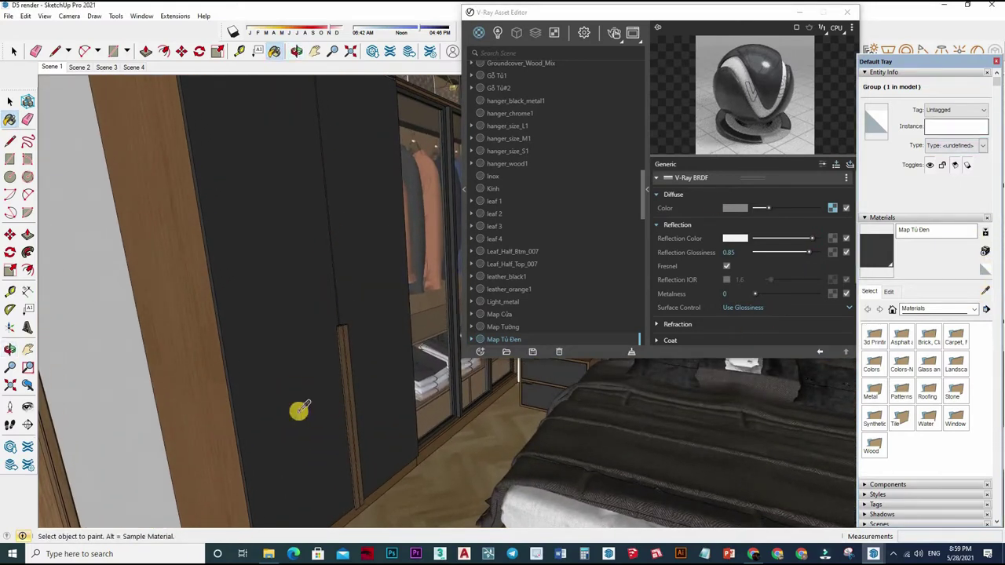
middle_drag(302, 352, 734, 235)
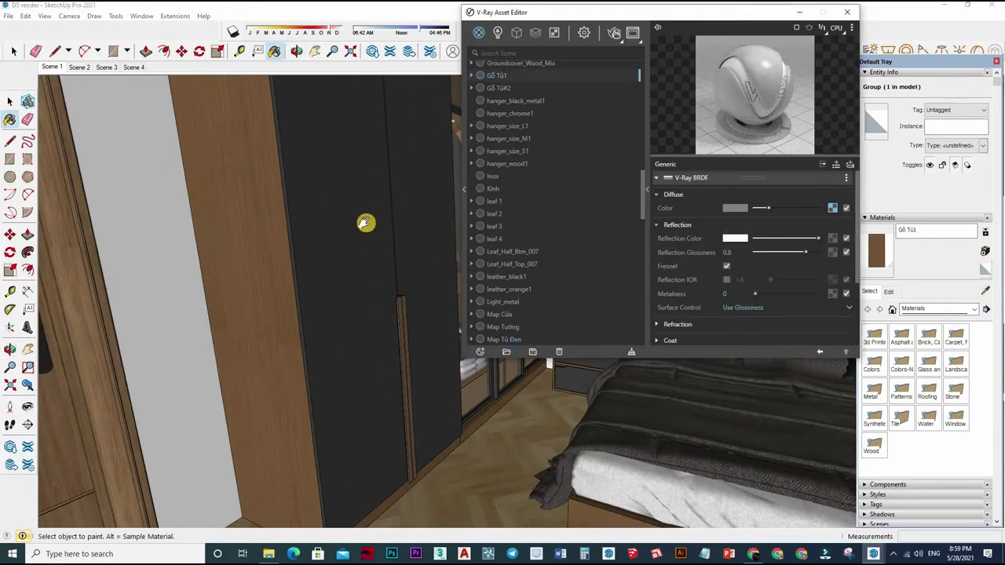
mouse_move(352, 249)
middle_down()
mouse_move(376, 227)
mouse_move(792, 101)
middle_up()
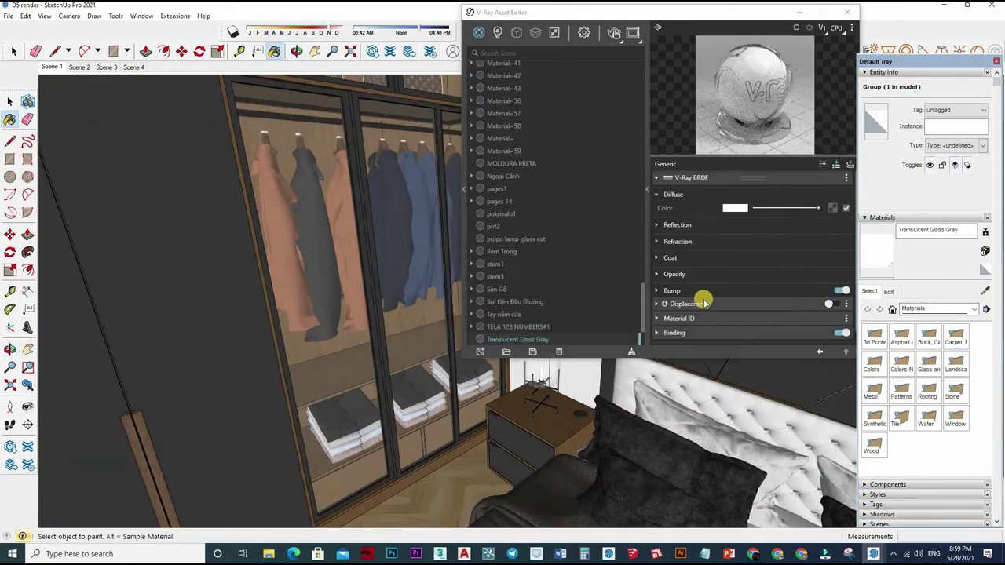
Sample the bed fabrics '0 vải #5' and '0 vải #3' and inspect their reflection settings
scroll(835, 236, down, 3)
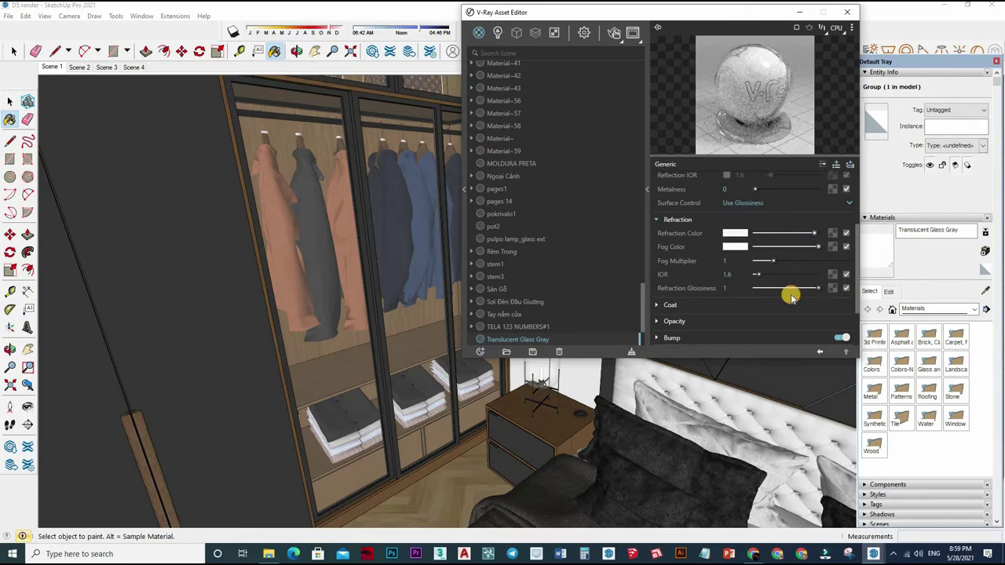
mouse_move(251, 286)
middle_down()
mouse_move(336, 242)
mouse_move(350, 292)
mouse_move(544, 40)
middle_up()
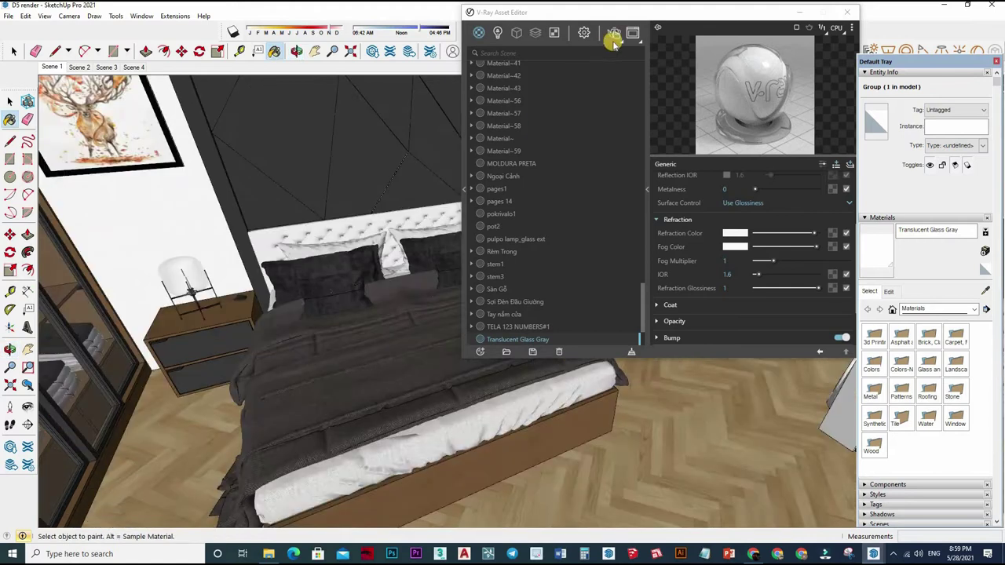
alt+click(293, 306)
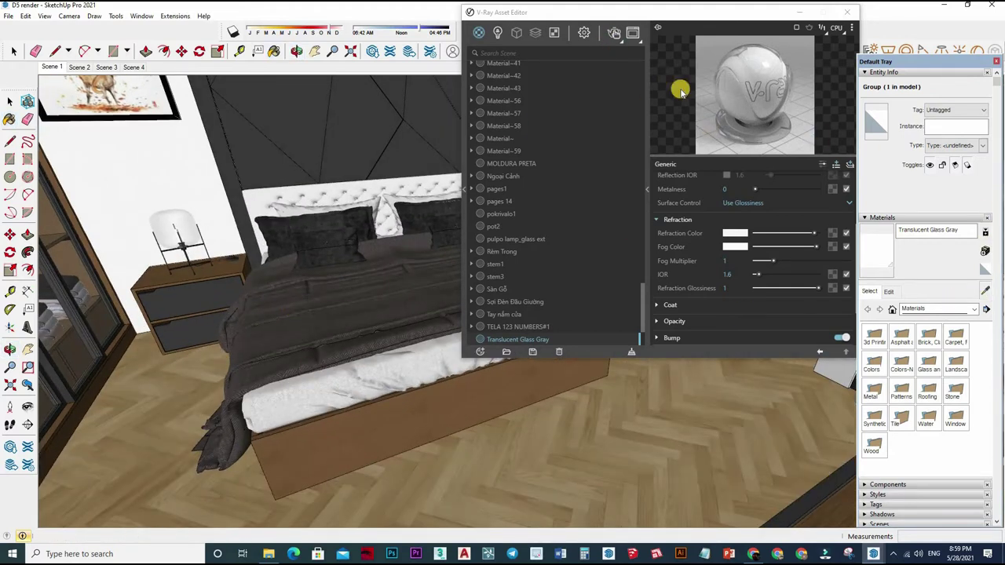
click(687, 230)
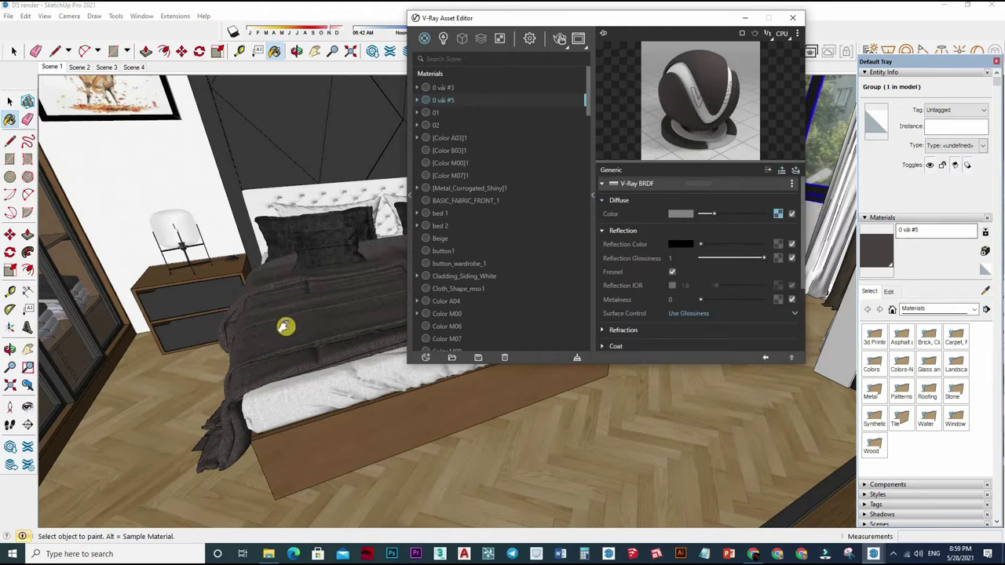
alt+click(366, 413)
middle_drag(366, 413, 664, 251)
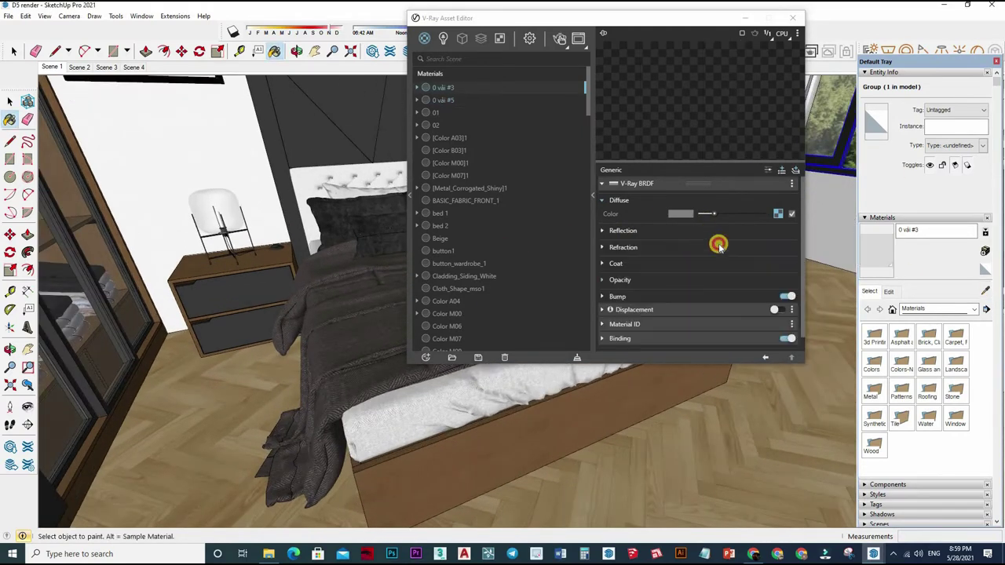
click(718, 245)
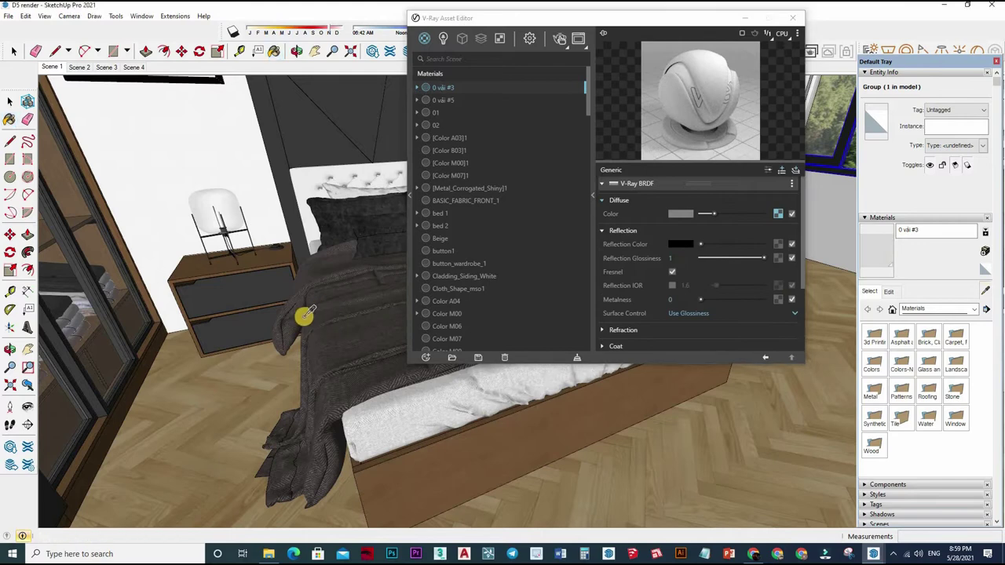
Sample the nightstand's 'Map Tủ Đen' material into the V-Ray editor
middle_drag(307, 314, 191, 464)
alt+click(175, 325)
middle_drag(265, 244, 290, 353)
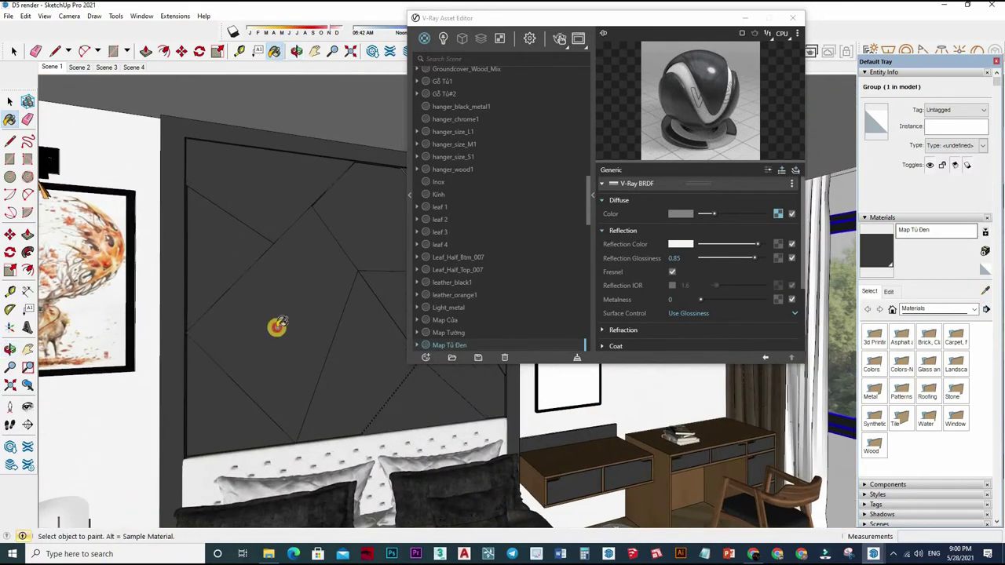
Sample the headboard wall's 'Color M07' and review its reflection settings, then view the desk area
alt+click(288, 327)
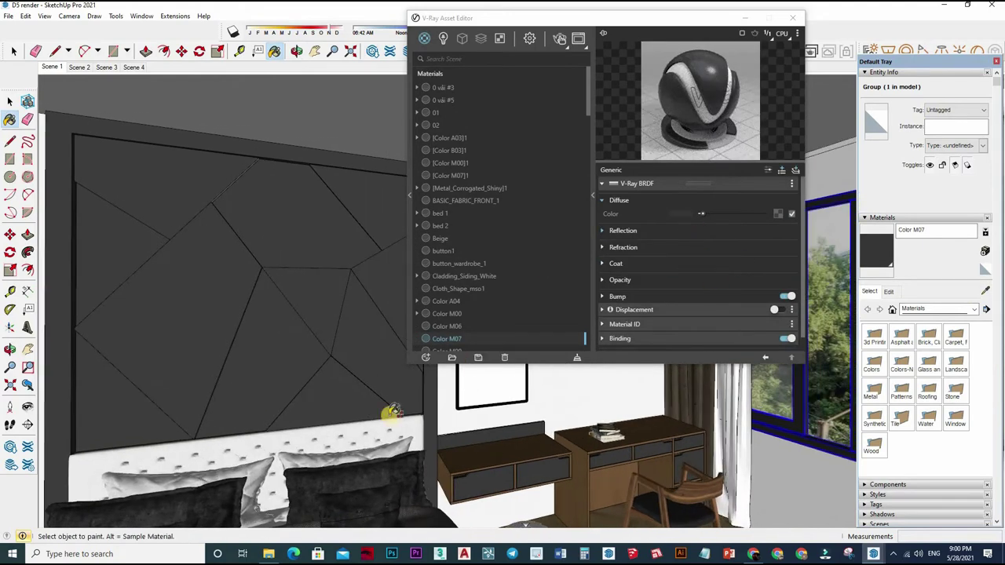
click(623, 230)
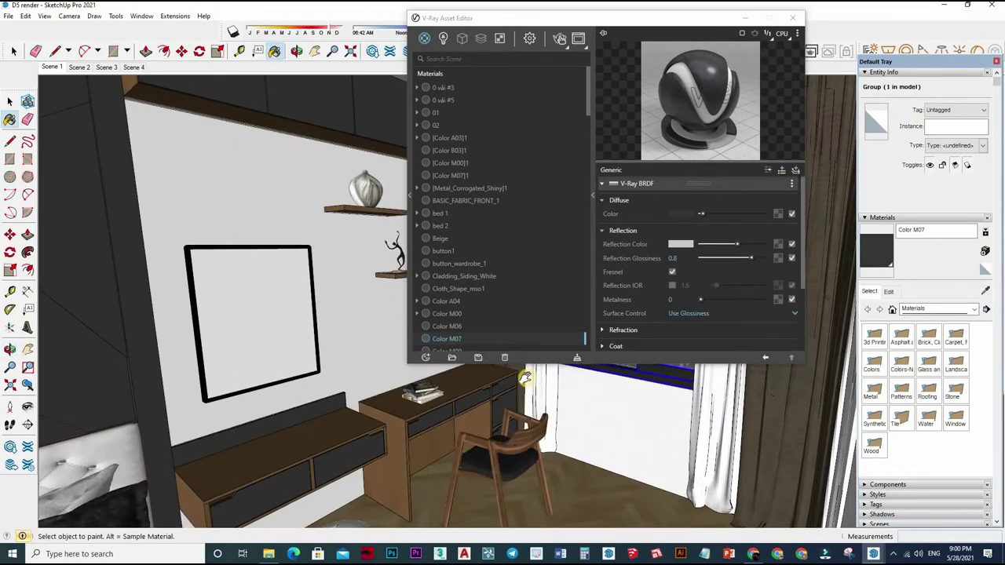
mouse_move(618, 349)
middle_down()
mouse_move(1001, 256)
mouse_move(987, 292)
middle_up()
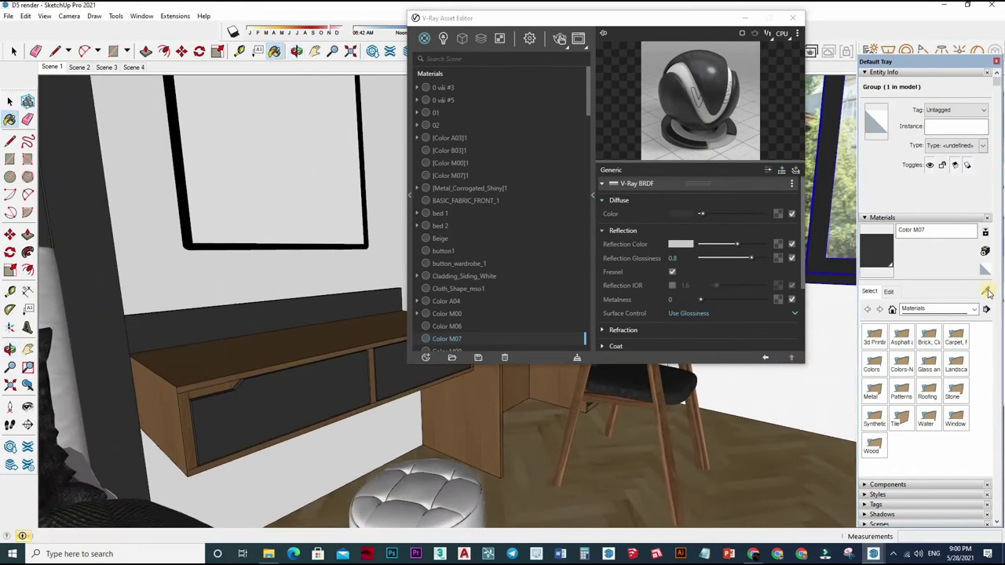
middle_drag(426, 457, 729, 225)
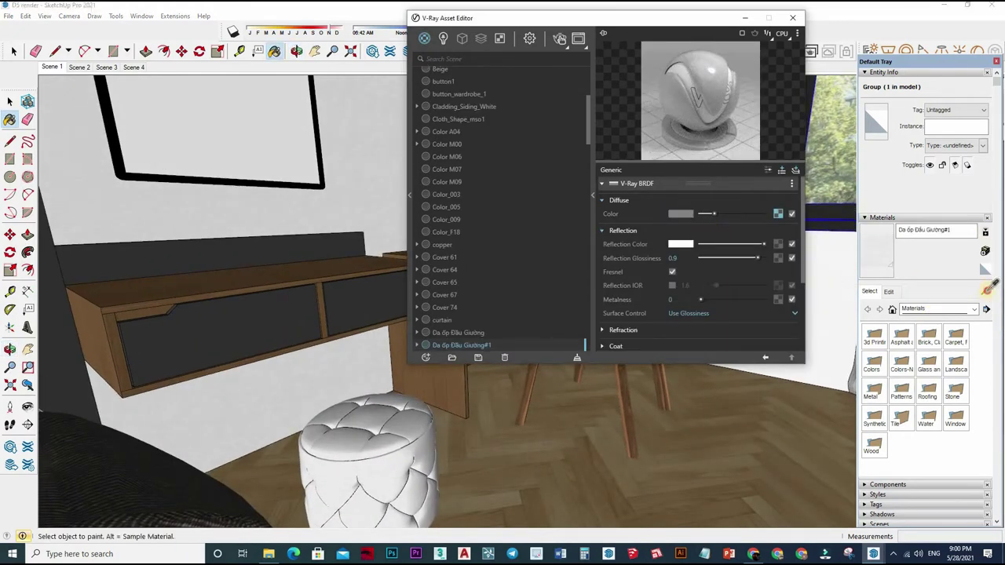
mouse_move(491, 321)
middle_down()
mouse_move(278, 314)
mouse_move(227, 296)
mouse_move(276, 258)
mouse_move(392, 306)
mouse_move(657, 220)
middle_up()
Sample the curtain's 'Two Sided' and the window's 'Translucent Glass Gray' materials
key(b)
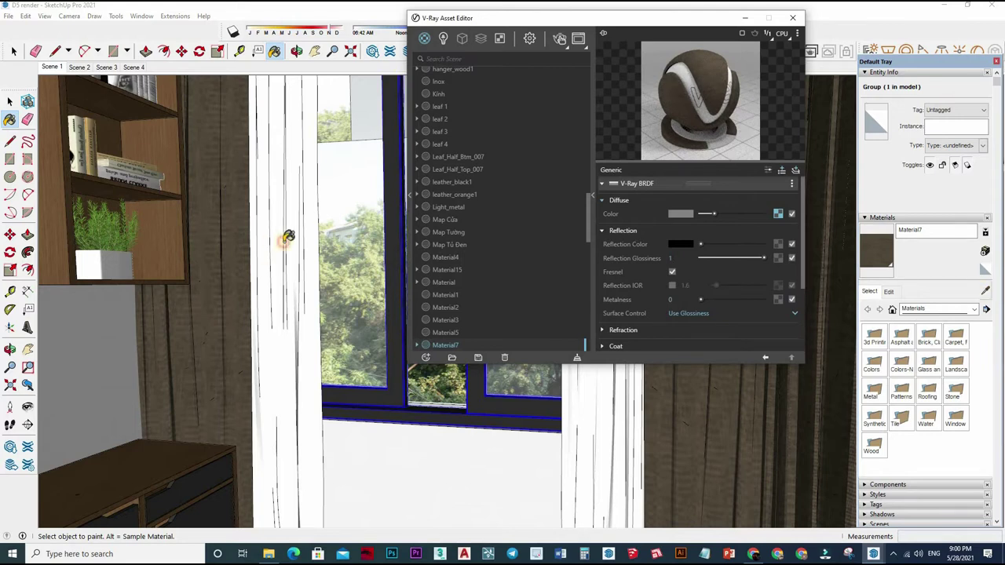
alt+click(832, 237)
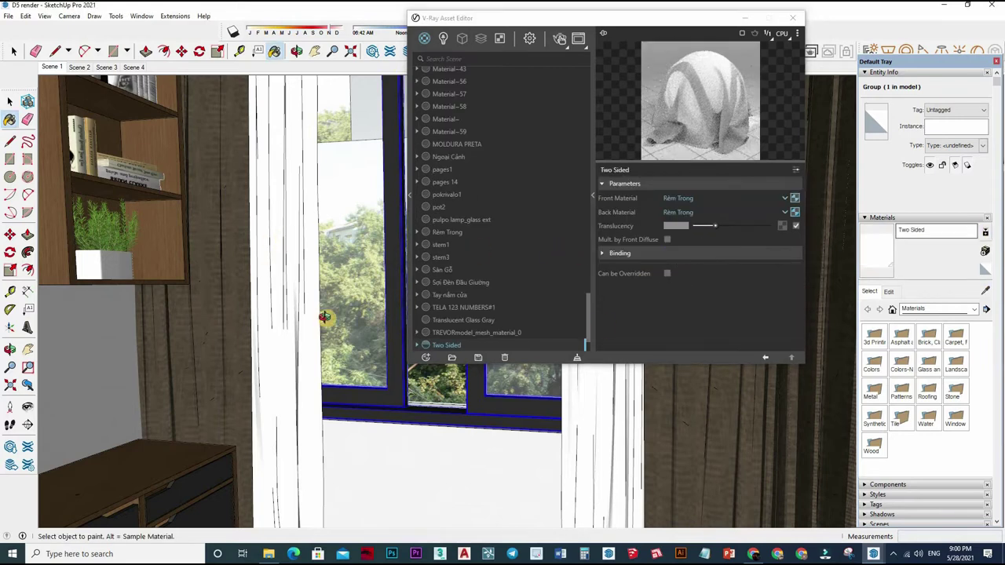
middle_drag(304, 343, 730, 274)
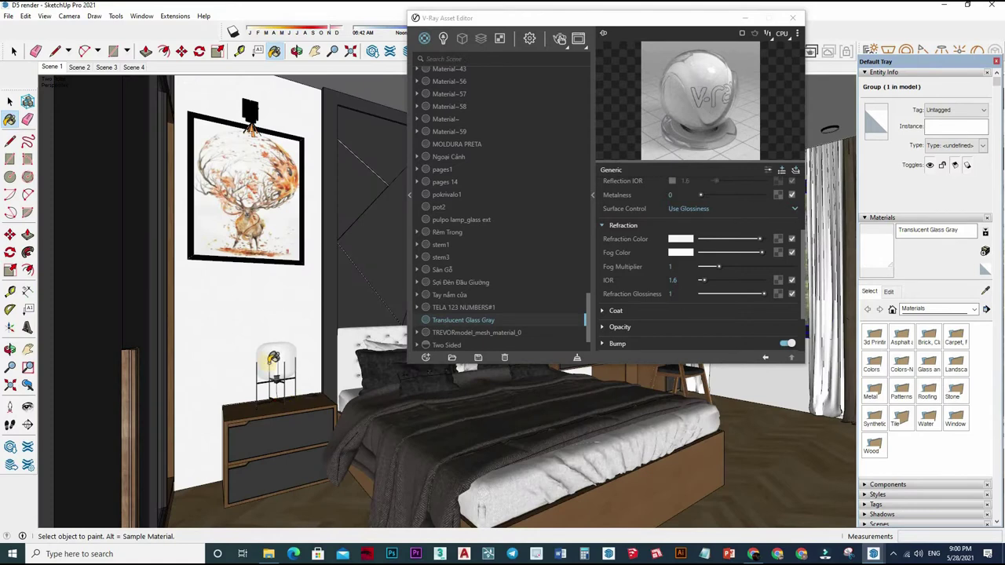
Zoom to the bedside lamp and sample its shade's 'pulpo lamp_glass ext' glass material
scroll(272, 358, up, 2)
scroll(272, 361, up, 2)
scroll(273, 369, up, 2)
scroll(275, 376, up, 2)
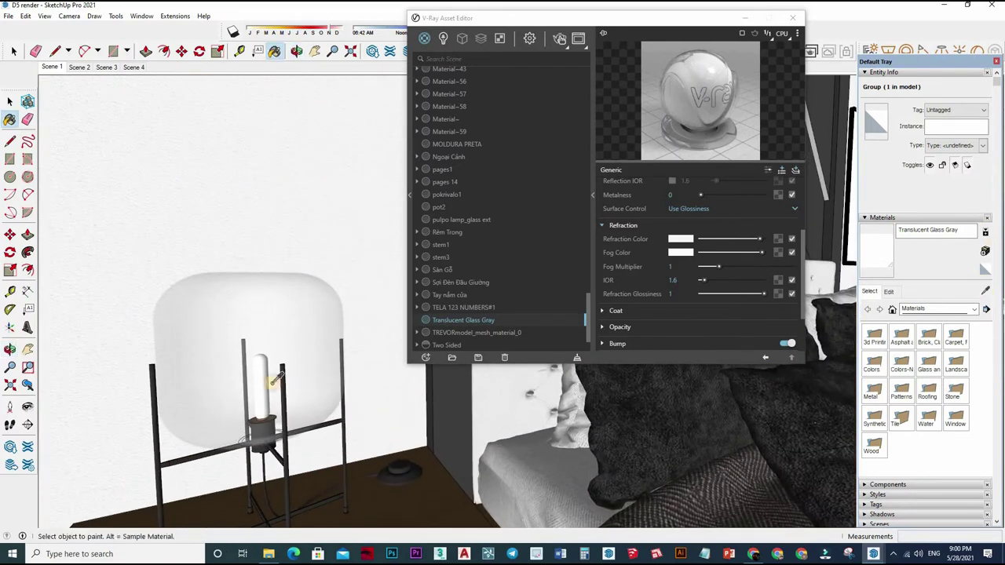
alt+click(272, 348)
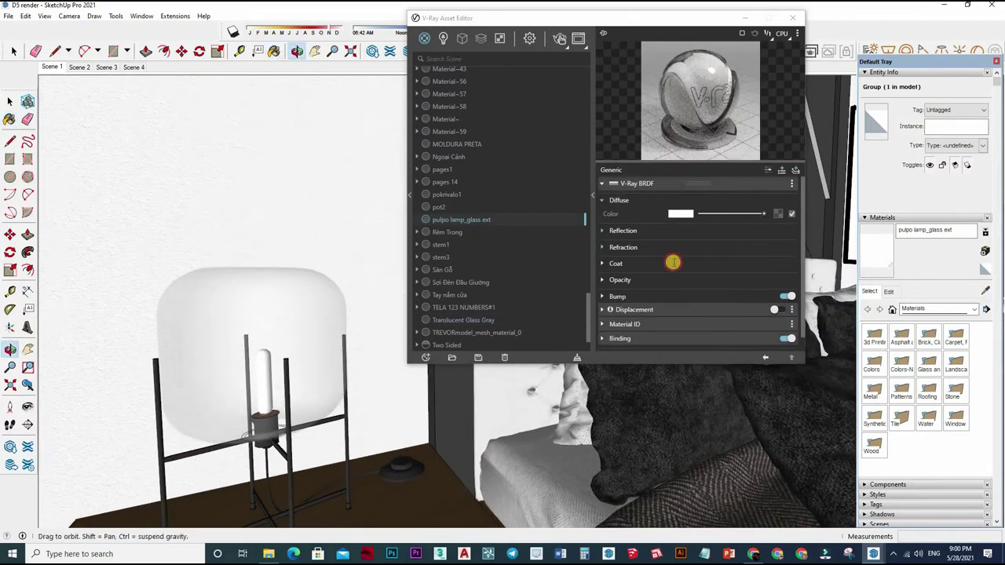
middle_drag(762, 230, 680, 311)
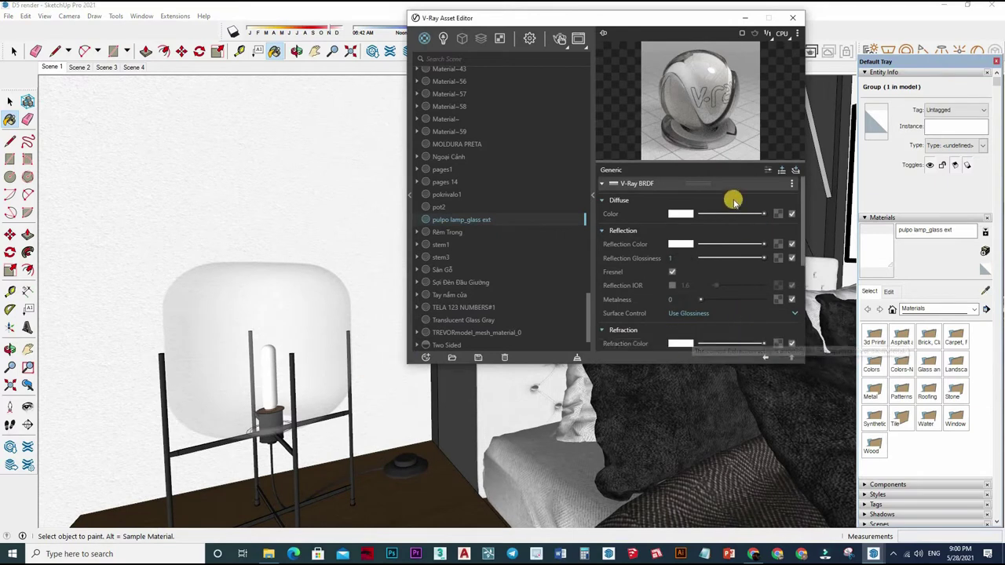
scroll(734, 201, down, 3)
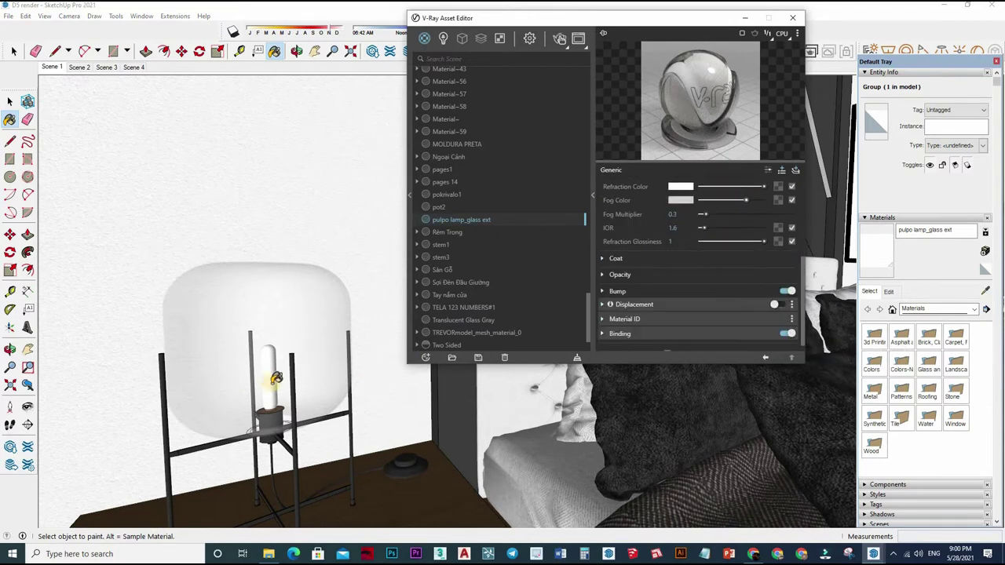
scroll(275, 379, up, 3)
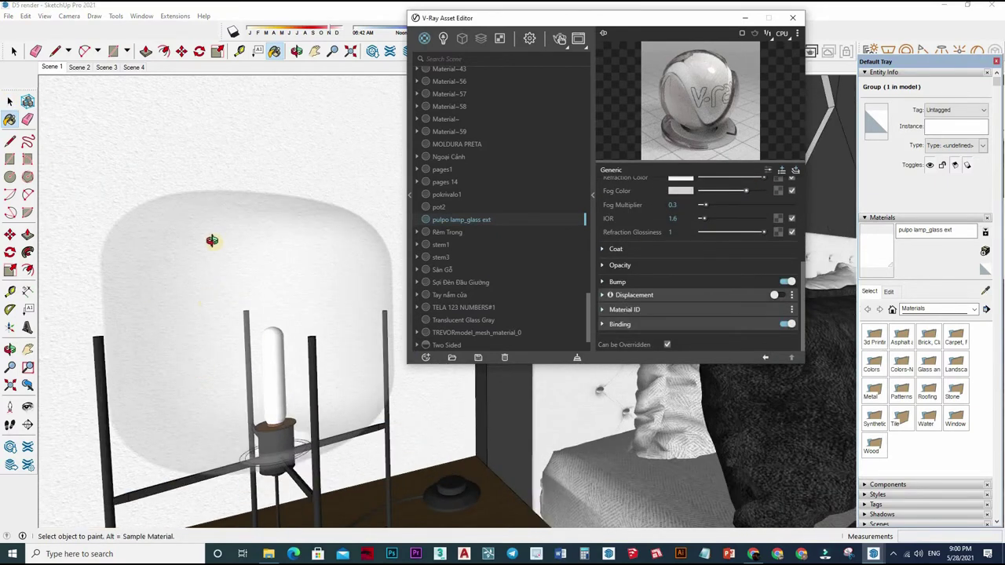
Select the bedside lamp group and open it for editing
key(space)
middle_drag(400, 312, 260, 292)
click(261, 293)
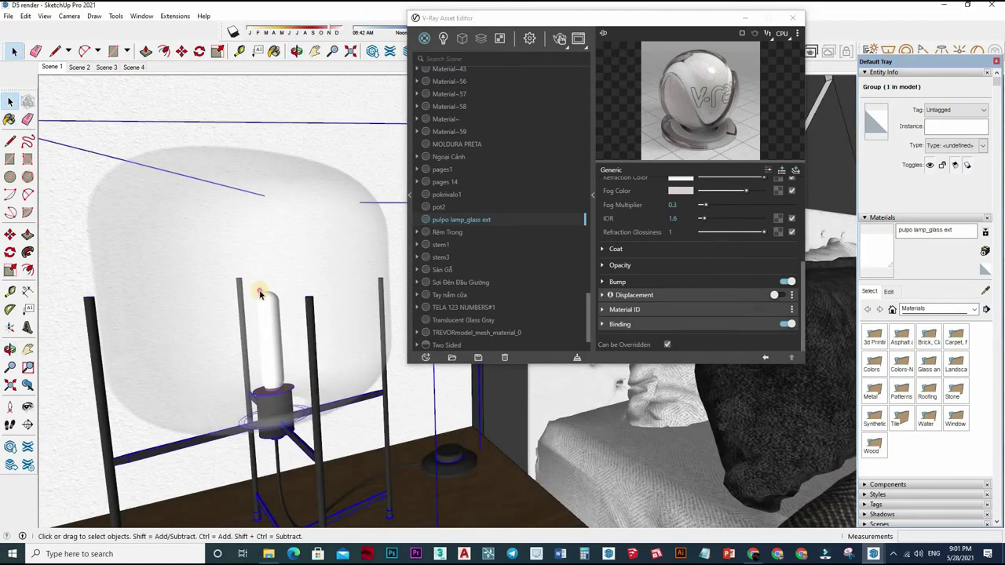
double_click(261, 293)
key(ctrl+a)
Lift the lamp's glass shade about 305 mm up along the blue axis
scroll(273, 357, down, 2)
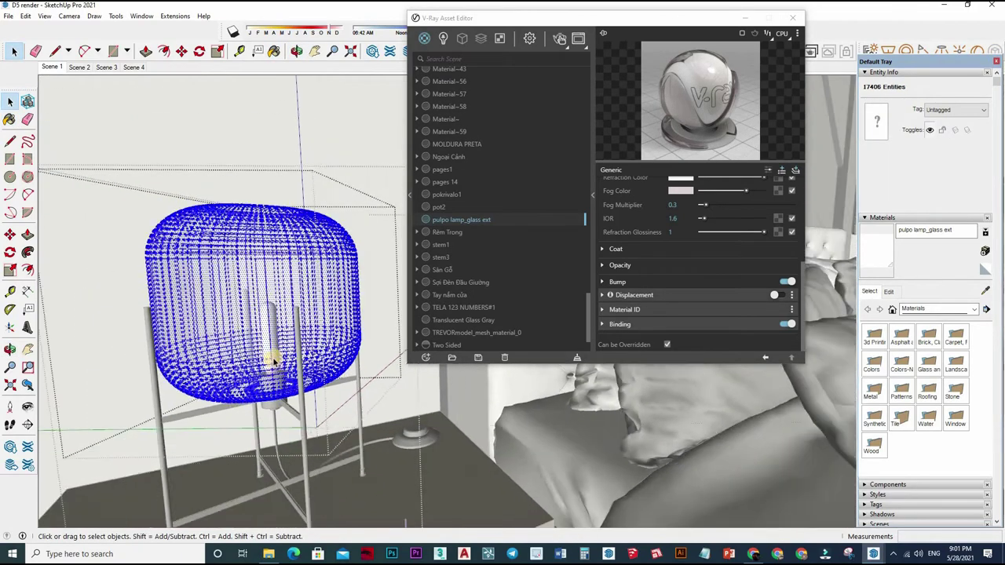
middle_drag(274, 357, 273, 392)
key(Escape)
click(272, 393)
scroll(272, 401, up, 2)
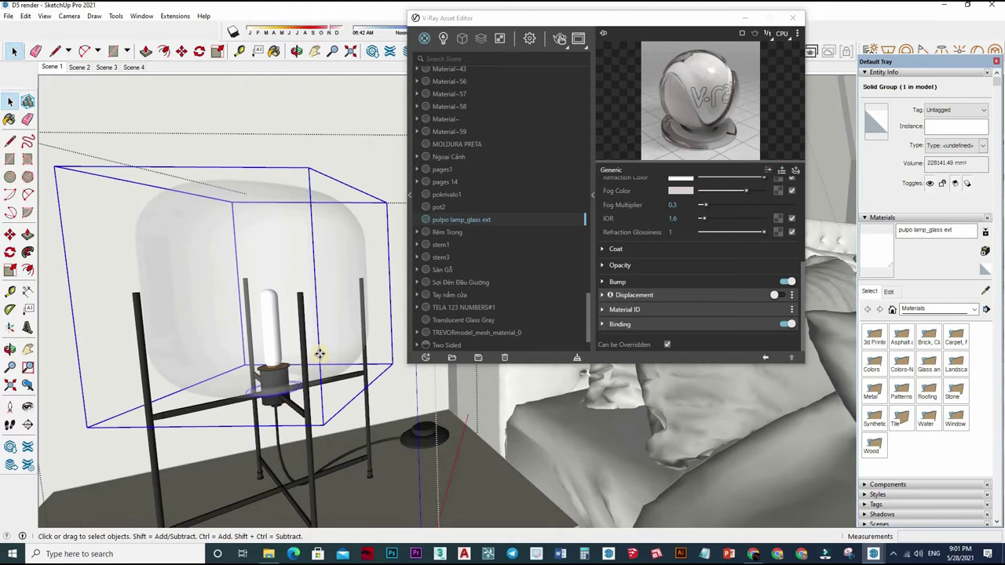
key(m)
scroll(319, 322, up, 2)
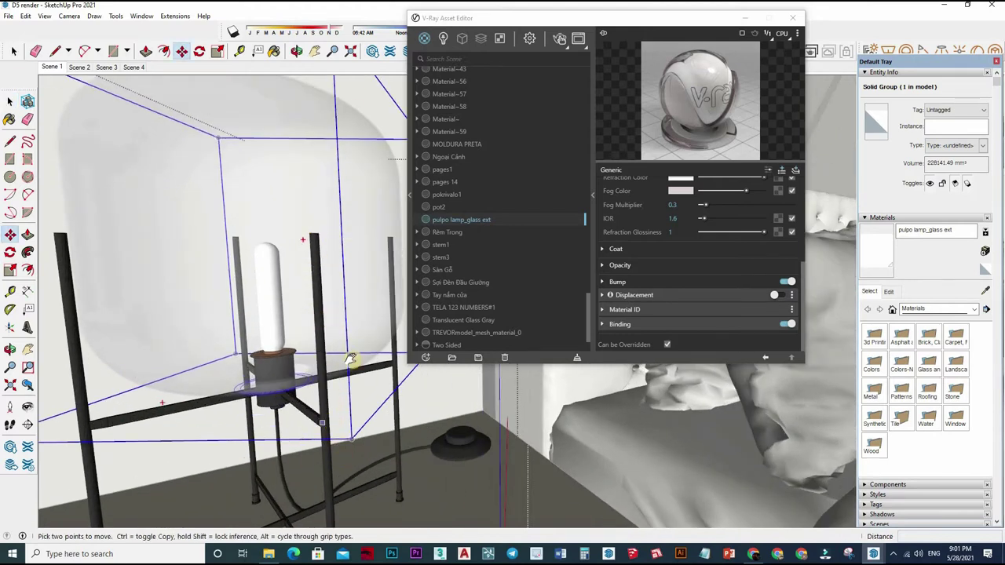
middle_drag(351, 358, 303, 419)
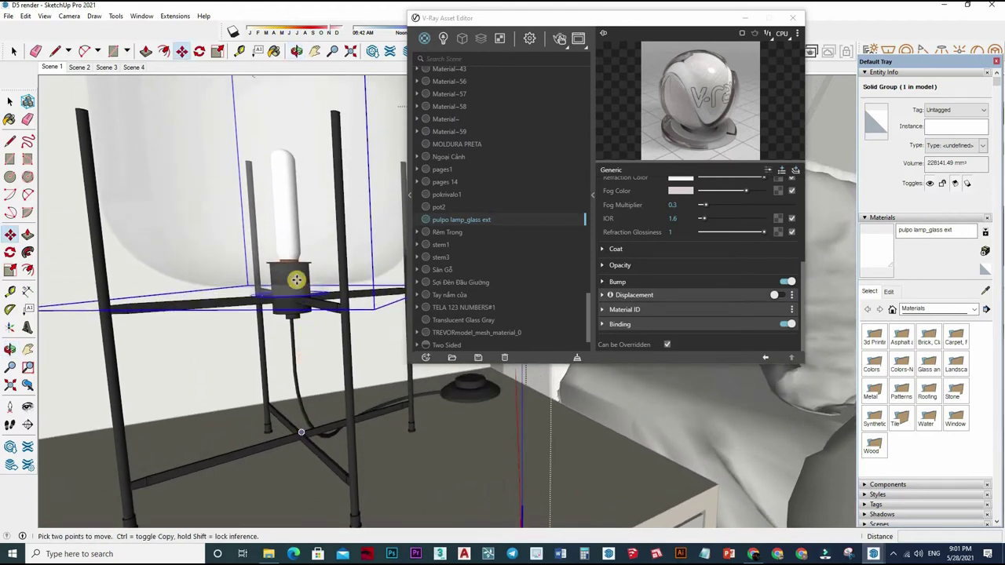
click(296, 279)
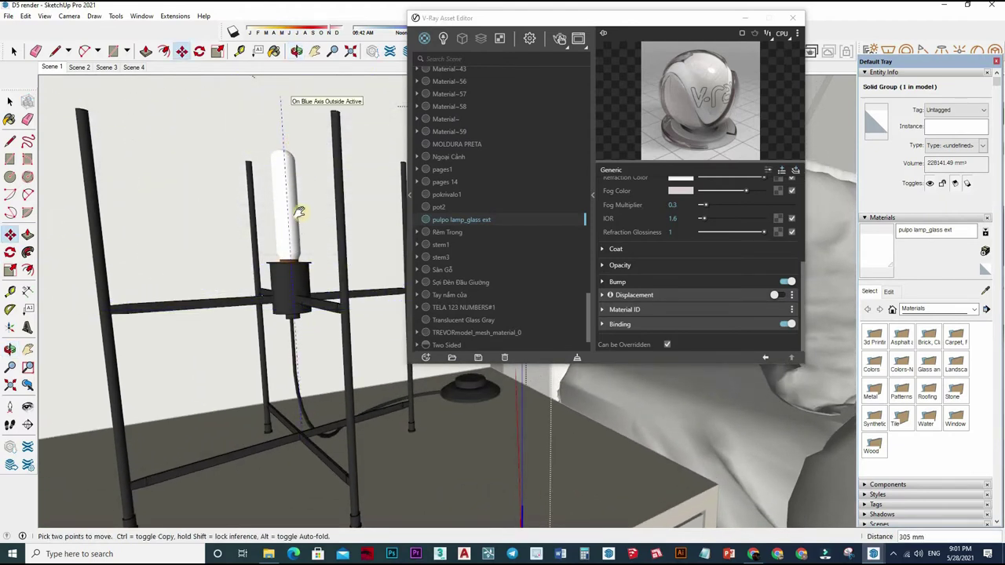
middle_drag(314, 332, 320, 410)
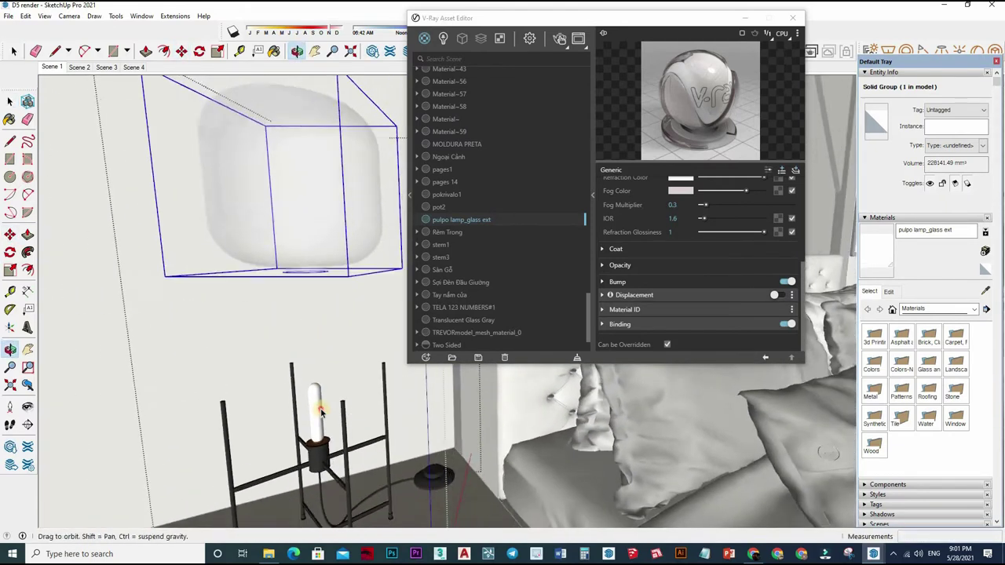
Open the lamp stand group and select the bulb beneath the raised shade
key(space)
triple_click(321, 411)
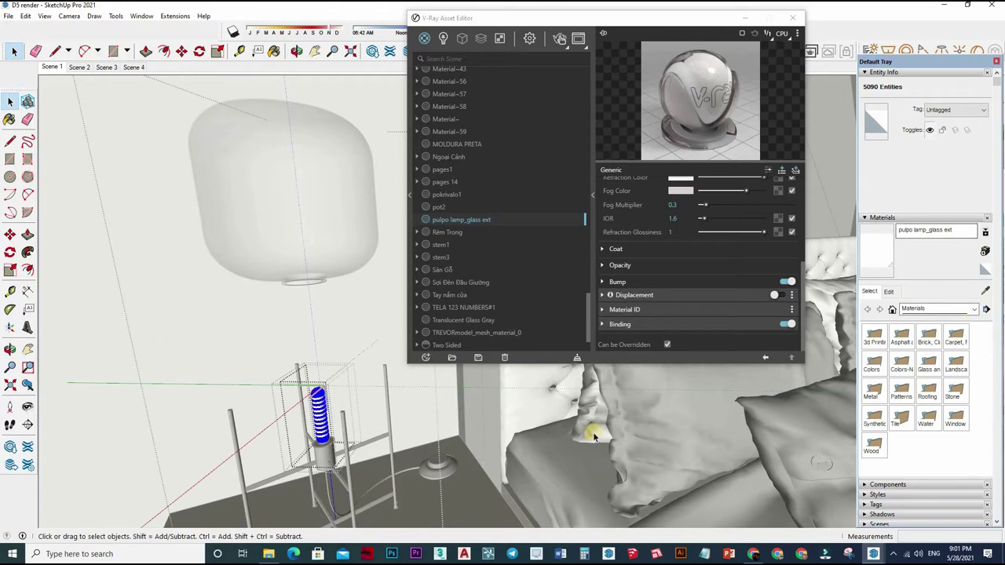
click(982, 253)
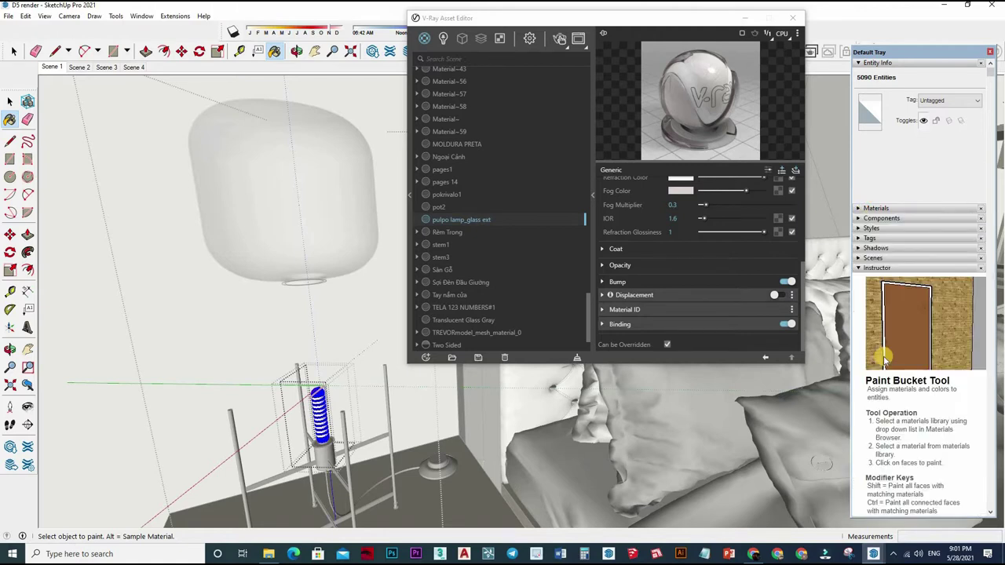
Paint the lamp bulb with orange 'Color C03' from the Colors library
click(883, 281)
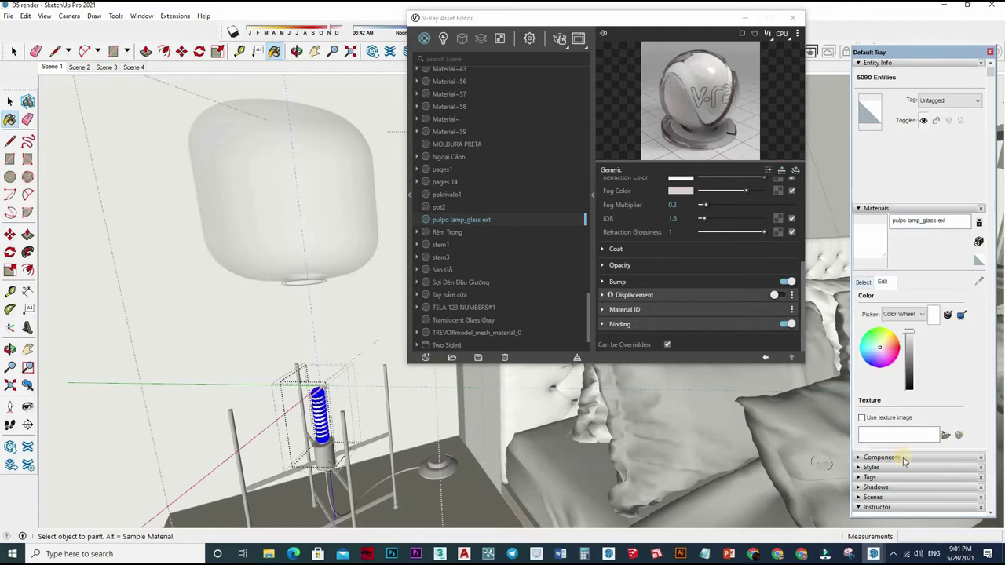
click(863, 282)
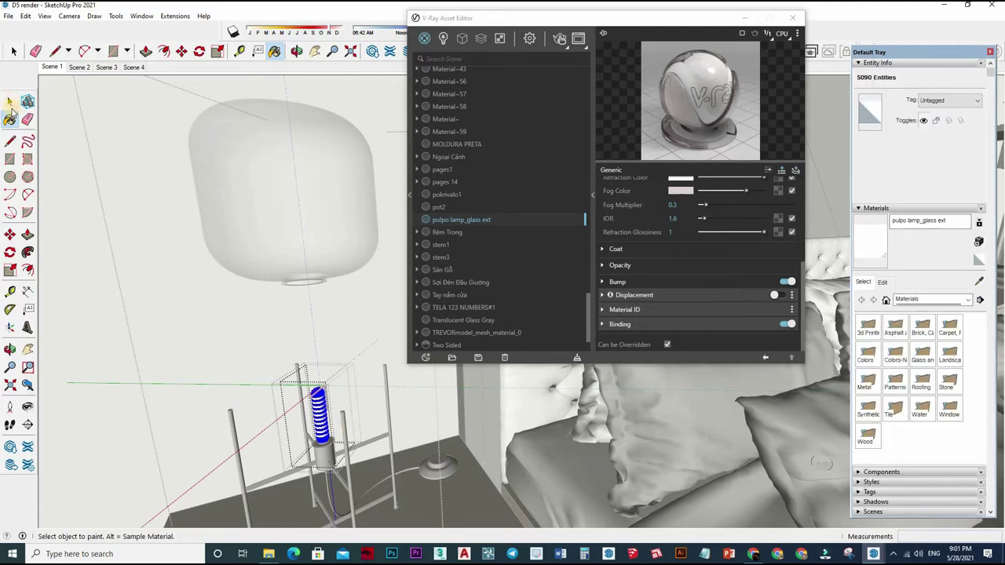
click(10, 120)
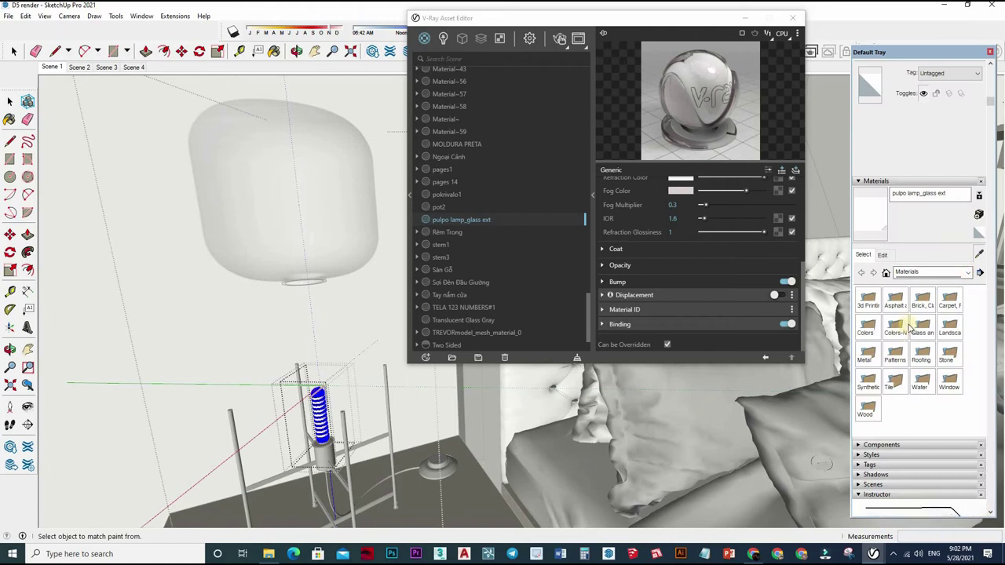
click(934, 272)
click(903, 333)
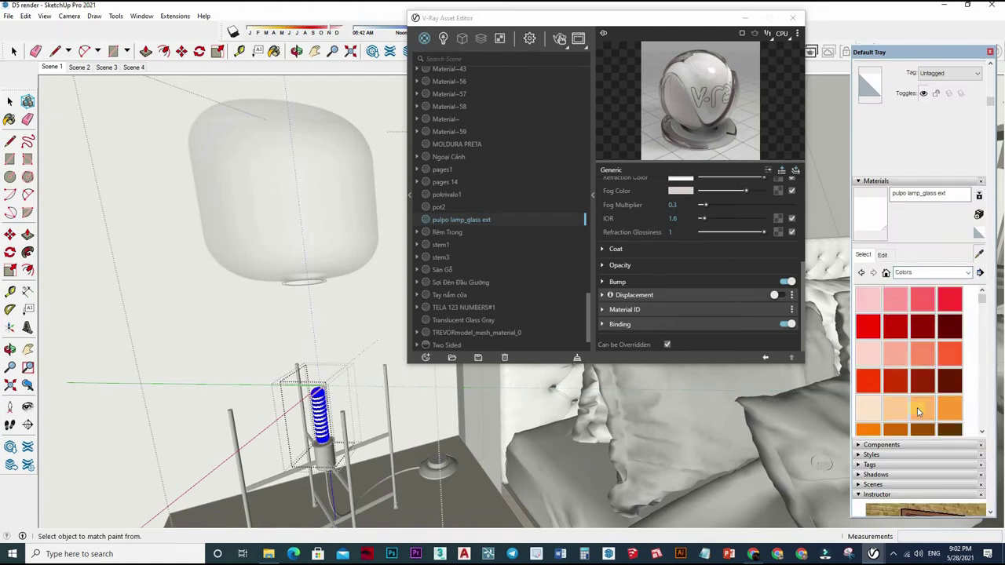
click(922, 406)
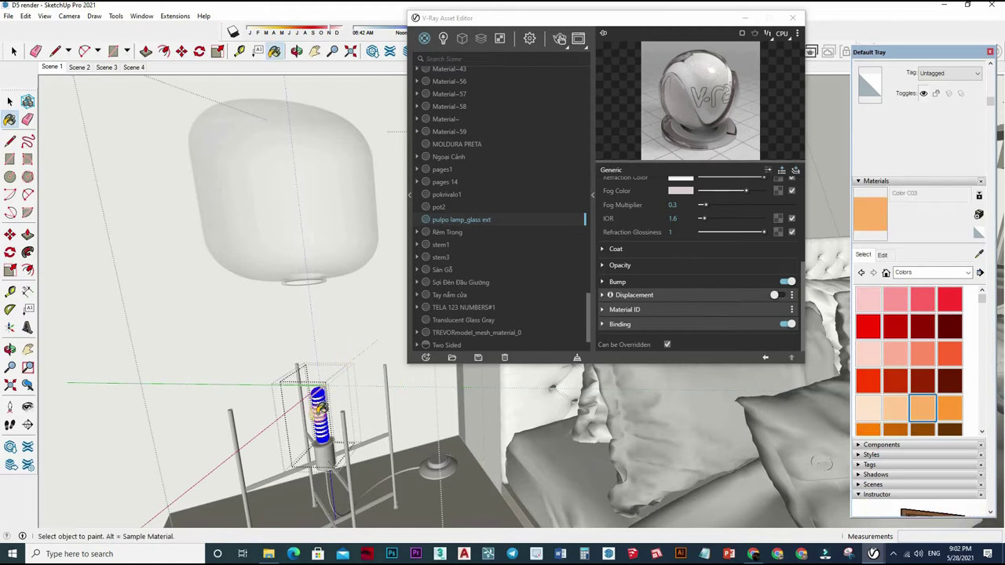
click(343, 387)
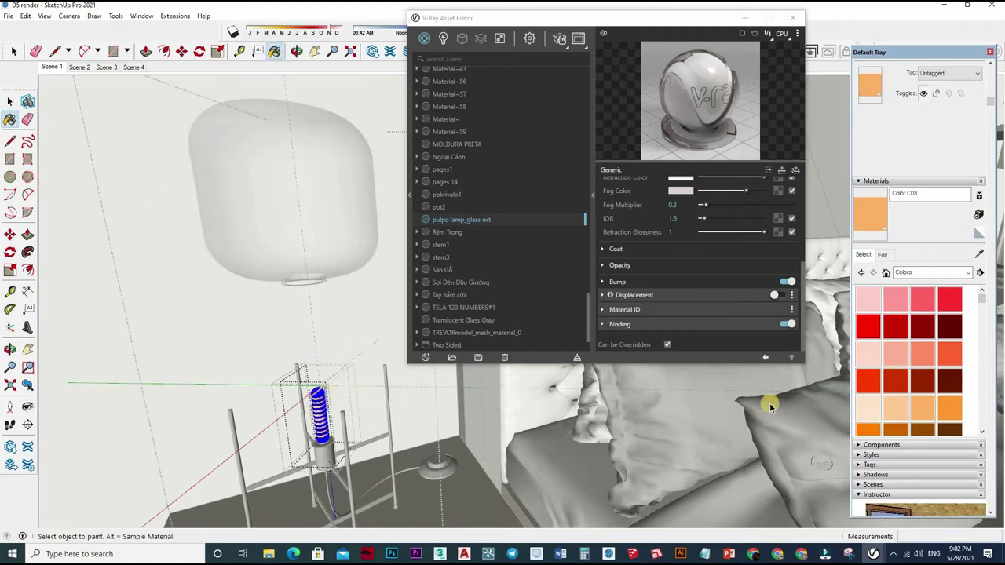
key(space)
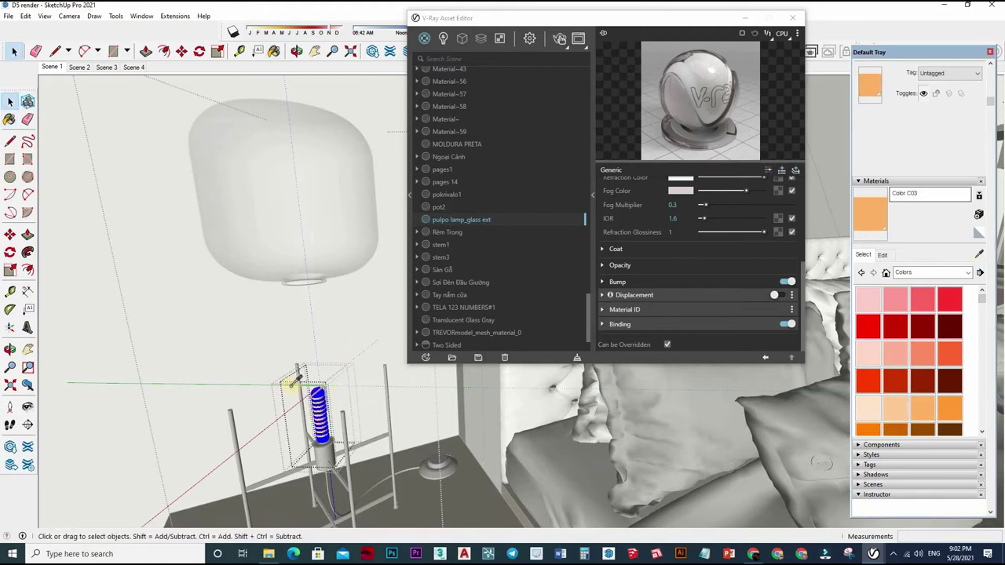
key(b)
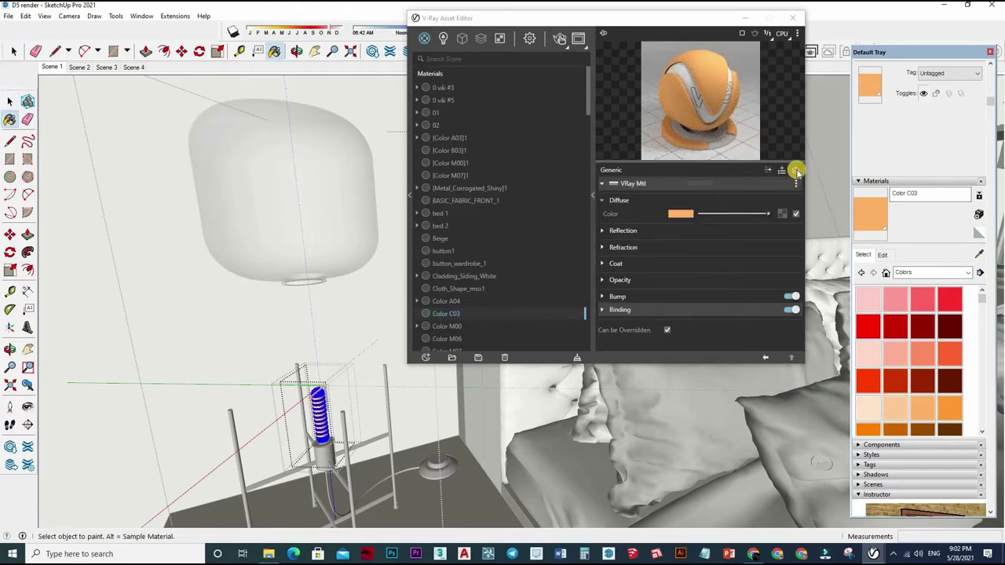
Add an Emissive layer with intensity 5 to the Color C03 material
right_click(769, 197)
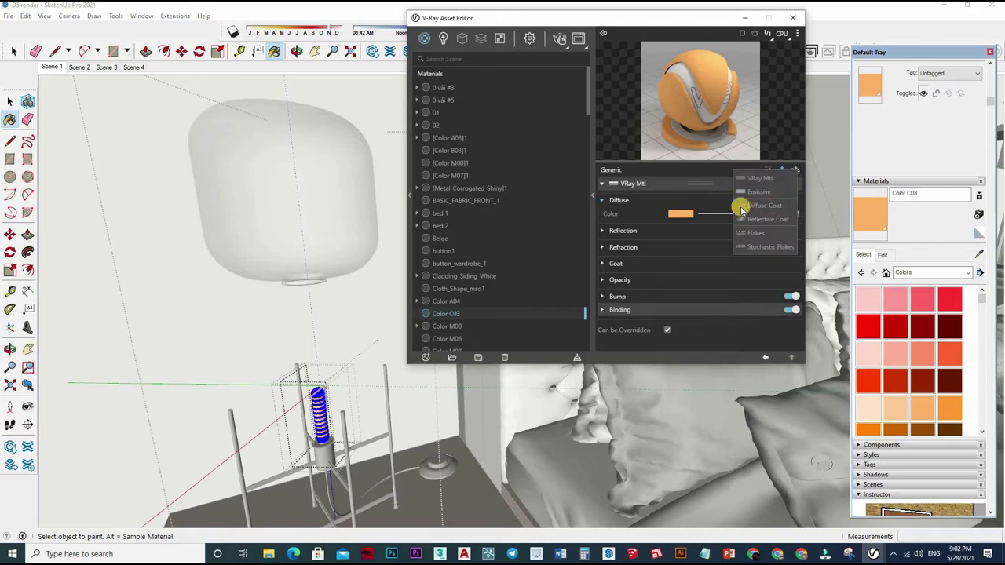
click(658, 271)
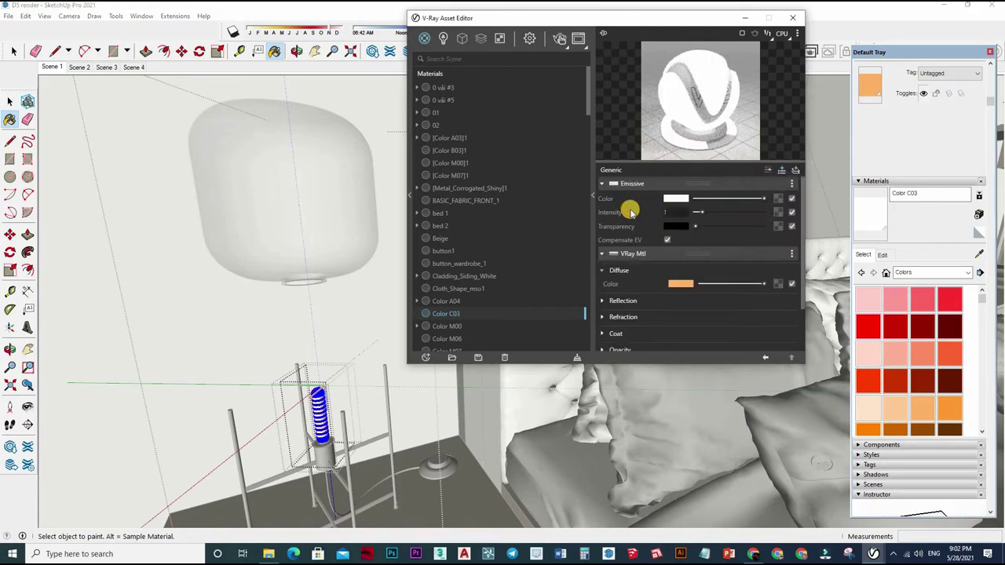
text(5)
key(Return)
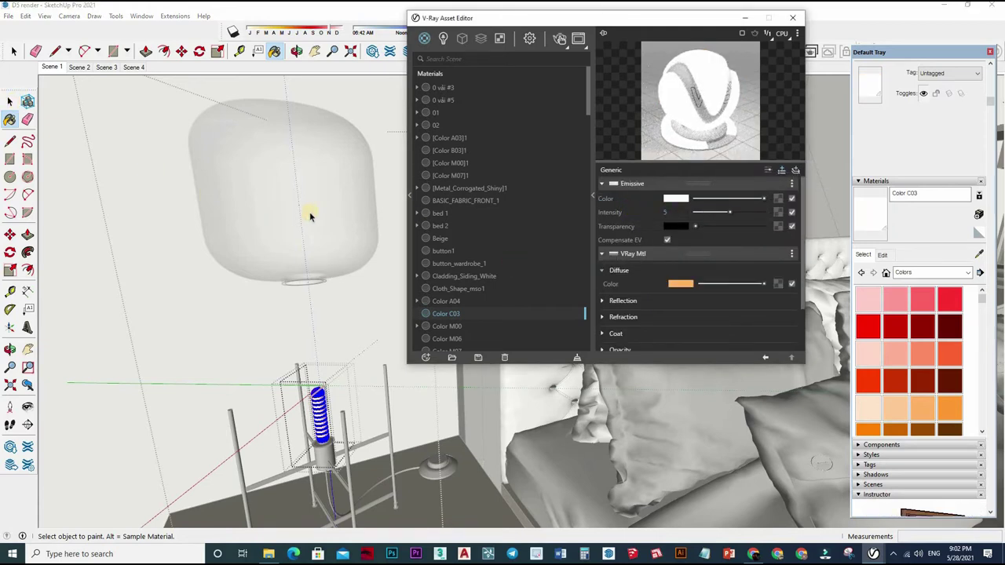
Move the lamp shade back down over the bulb and frame, then view the headboard wall
key(space)
click(311, 288)
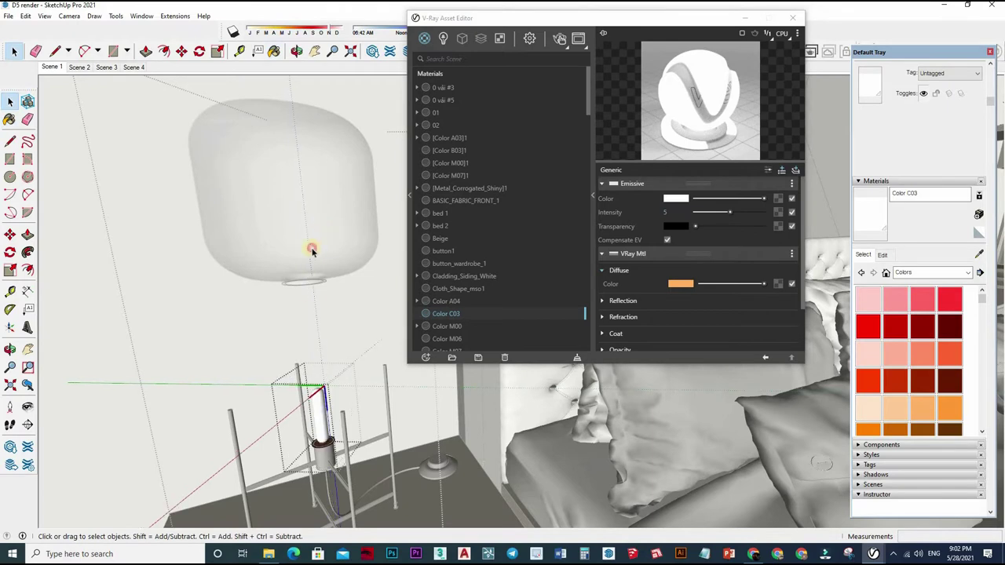
click(313, 289)
key(m)
click(316, 289)
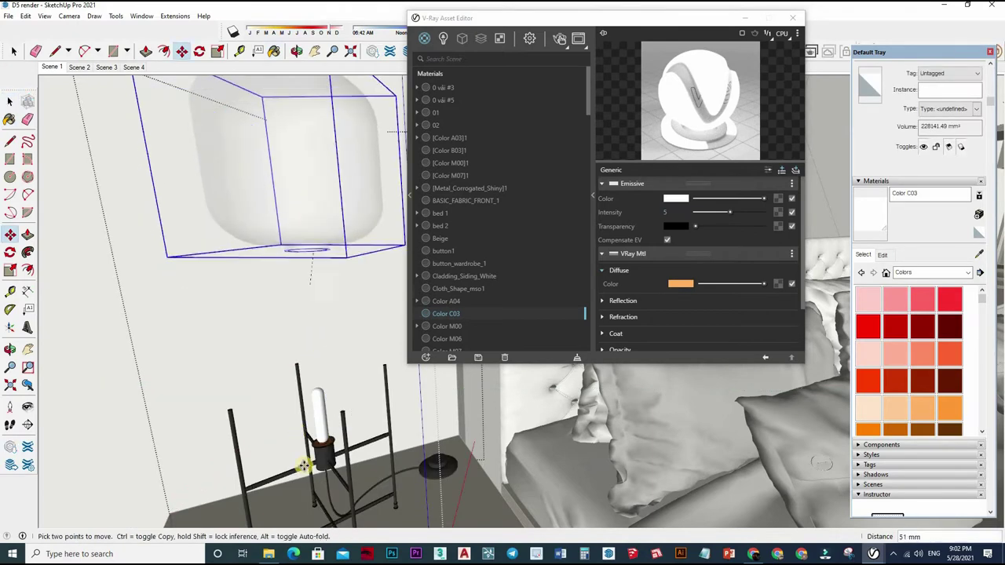
scroll(341, 475, up, 3)
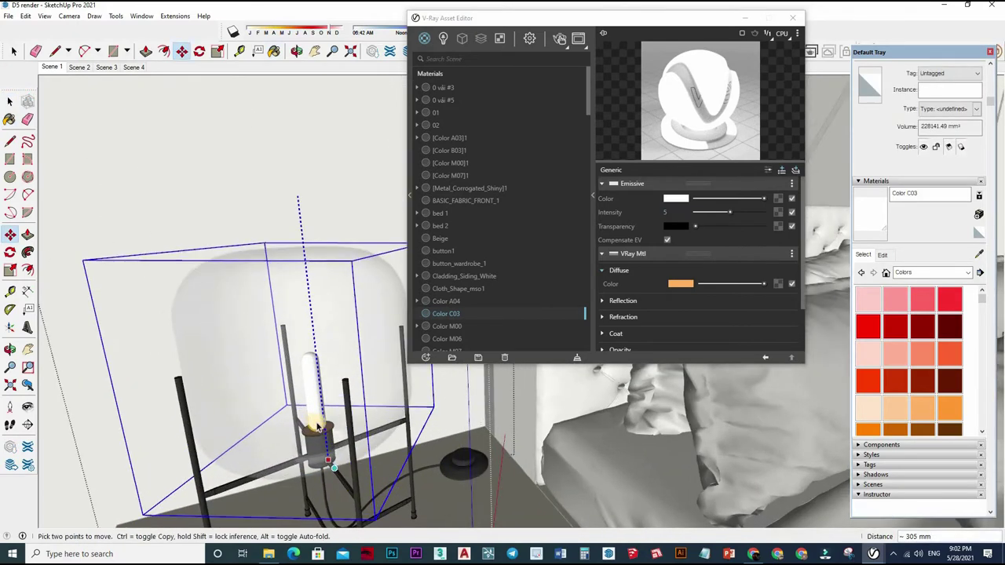
scroll(314, 321, down, 3)
mouse_move(288, 398)
middle_down()
mouse_move(318, 399)
mouse_move(265, 330)
middle_up()
scroll(195, 339, down, 2)
mouse_move(195, 339)
middle_down()
mouse_move(303, 301)
mouse_move(207, 285)
mouse_move(222, 196)
mouse_move(287, 229)
middle_up()
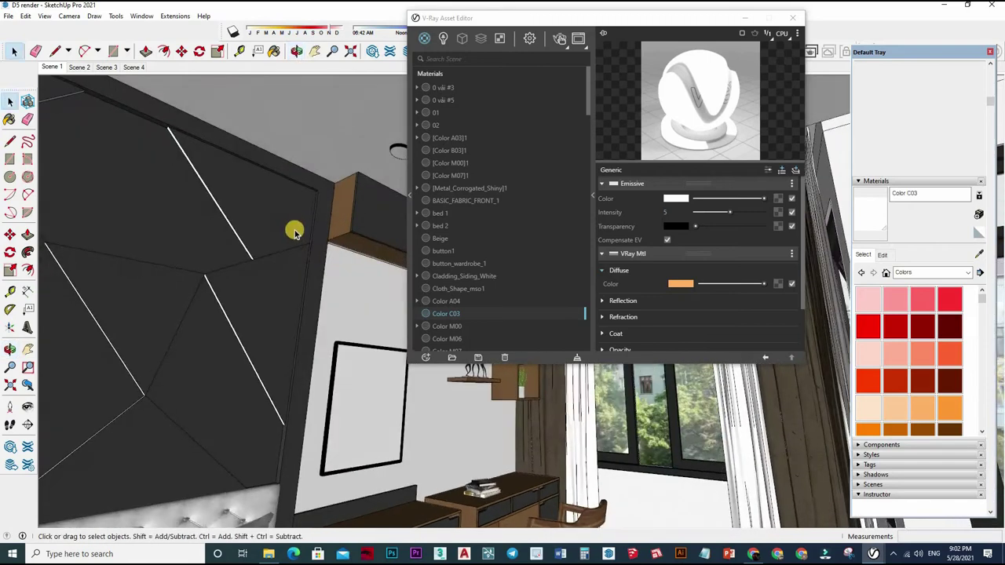
Open the ceiling light group and paint it with Color C03, creating '[Color C03]1'
scroll(287, 220, up, 3)
scroll(280, 224, up, 2)
scroll(279, 228, up, 2)
click(279, 228)
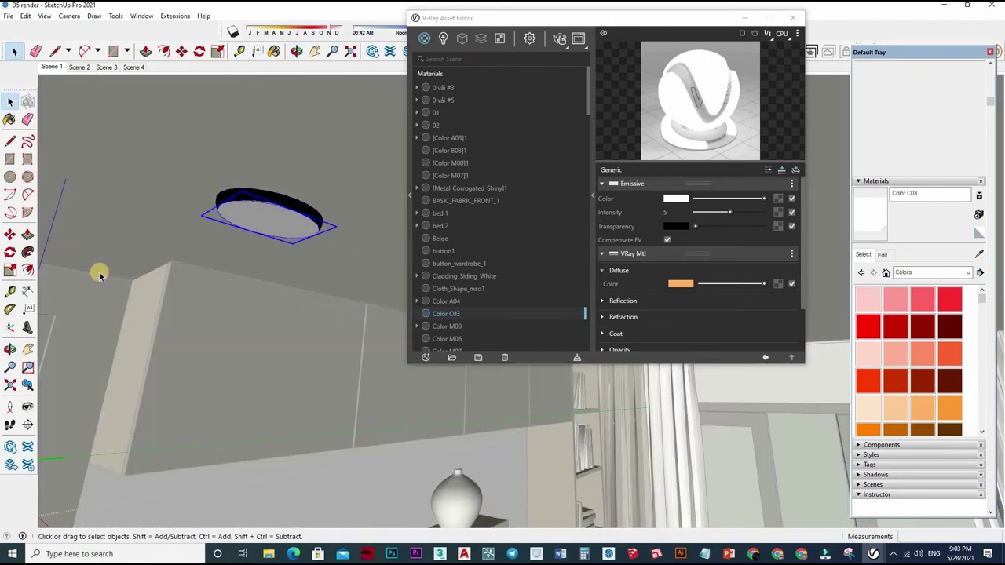
double_click(274, 206)
mouse_move(274, 205)
middle_down()
mouse_move(224, 191)
mouse_move(282, 344)
mouse_move(235, 197)
middle_up()
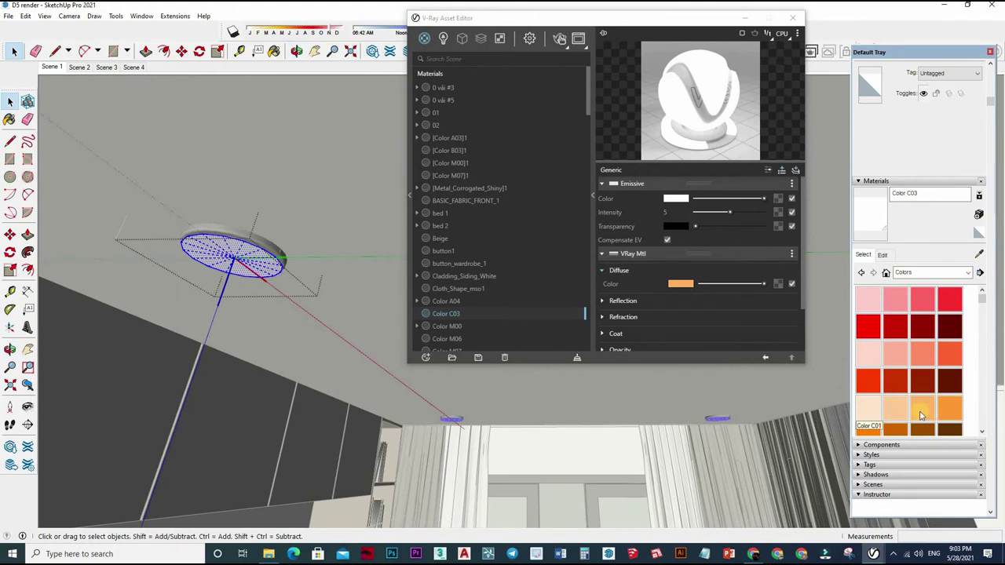
click(235, 255)
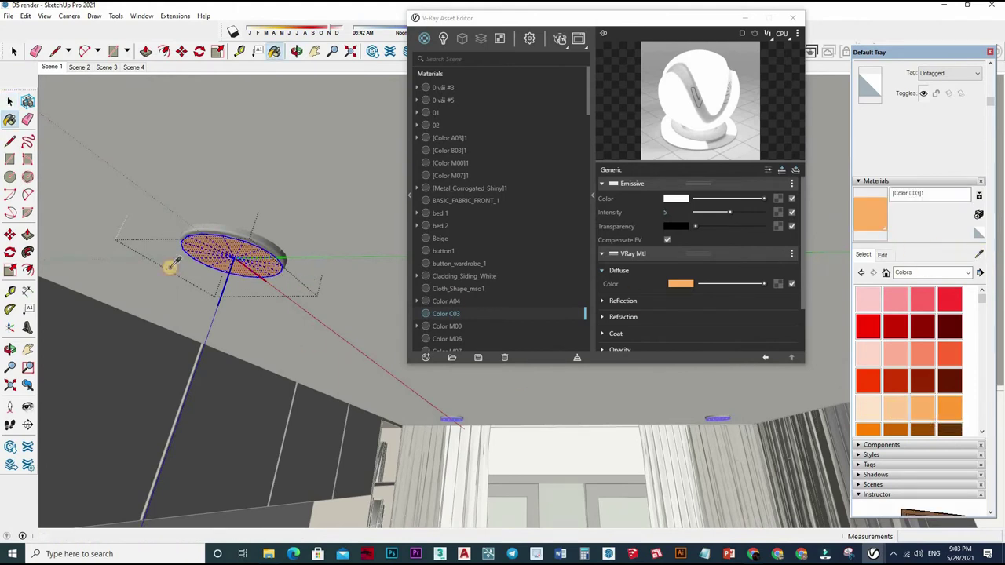
key(space)
key(b)
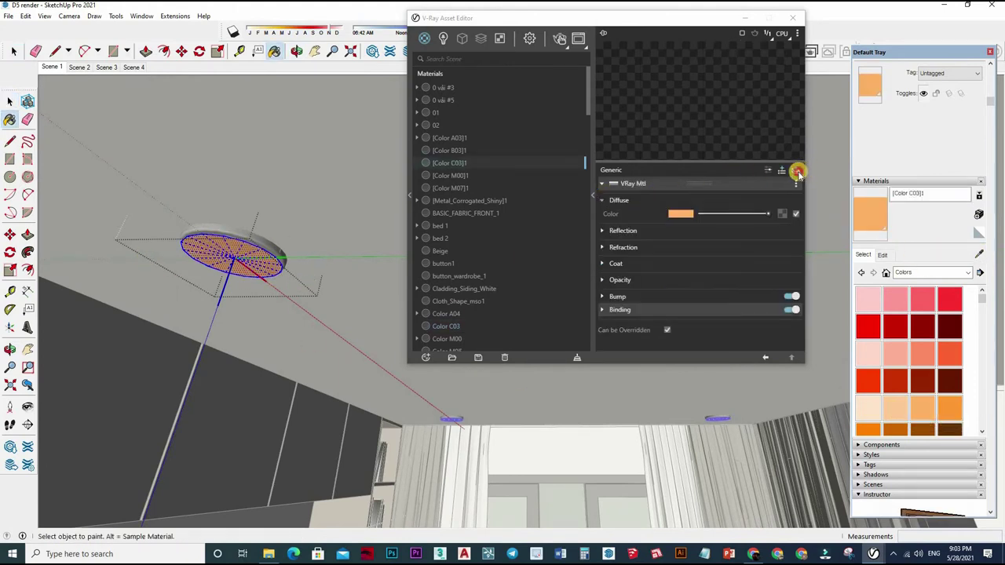
Give '[Color C03]1' an Emissive layer at intensity 10 and return to Scene 1
click(781, 170)
click(754, 193)
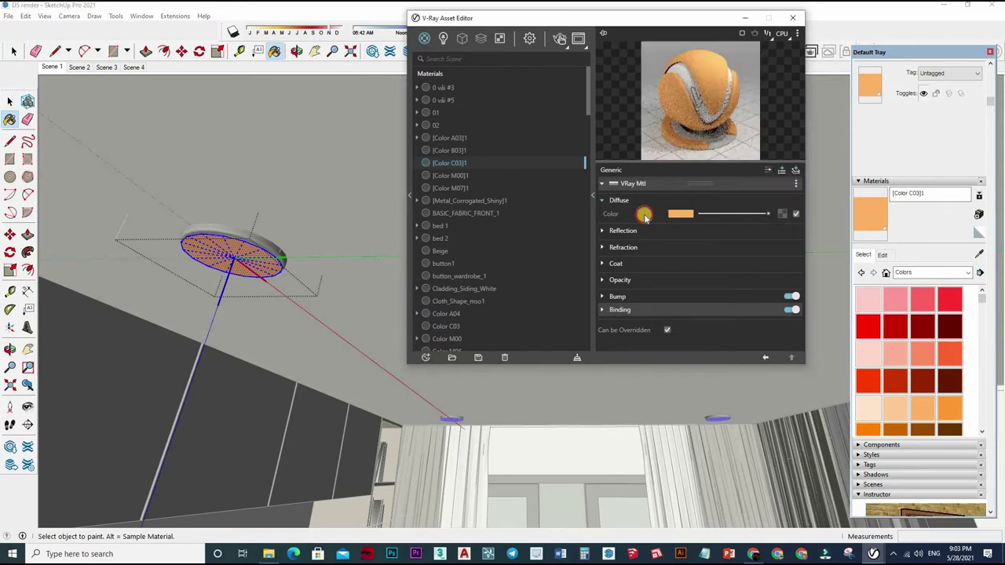
text(10)
key(Return)
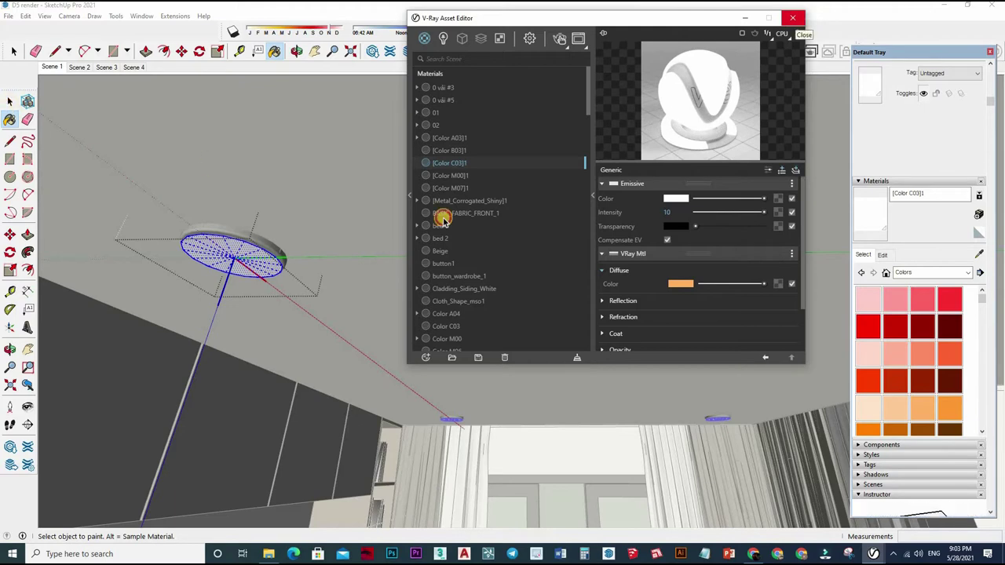
click(796, 20)
key(space)
click(51, 67)
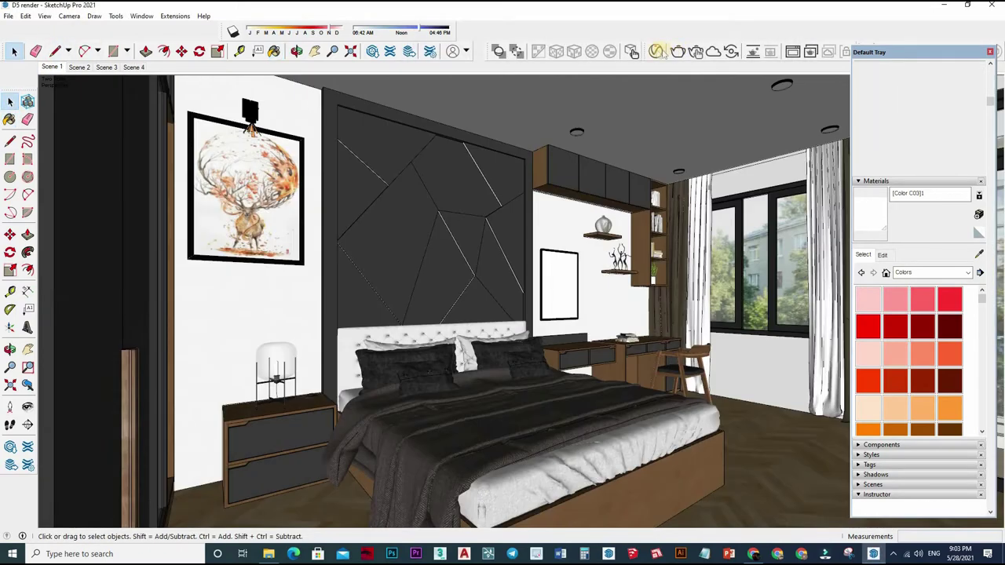
click(658, 51)
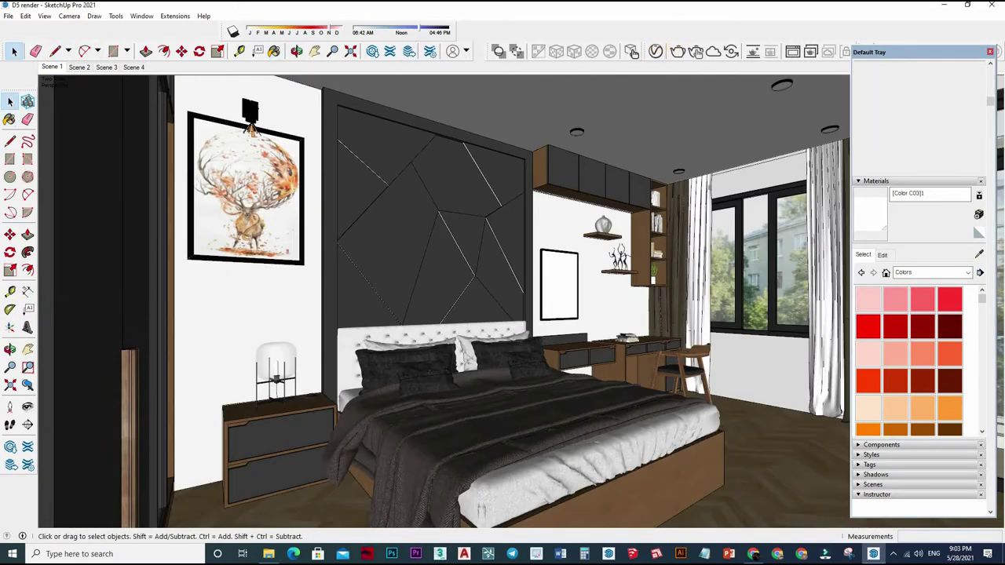
Run a first interactive bedroom render, then stop it once the ceiling lights glow
click(689, 112)
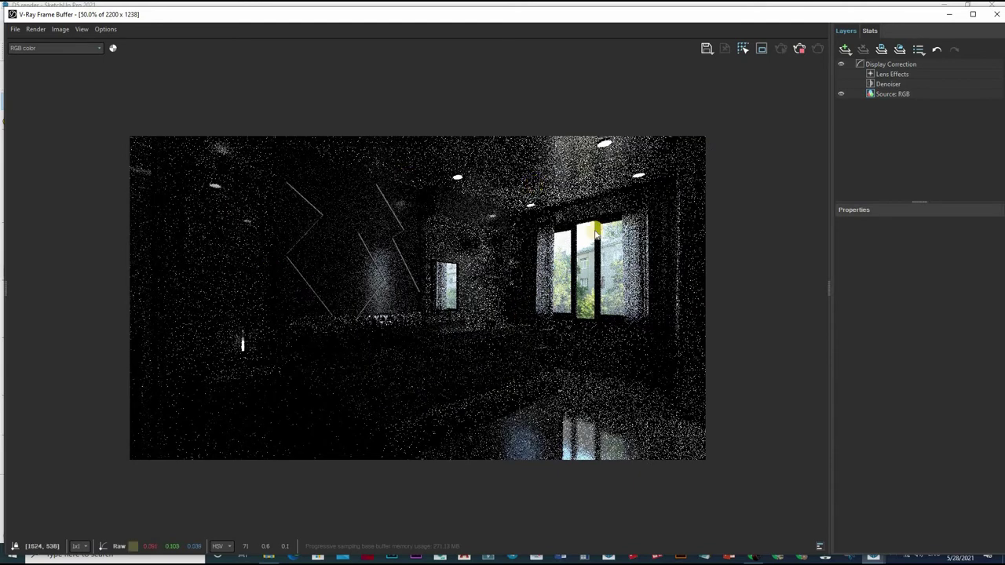
click(797, 49)
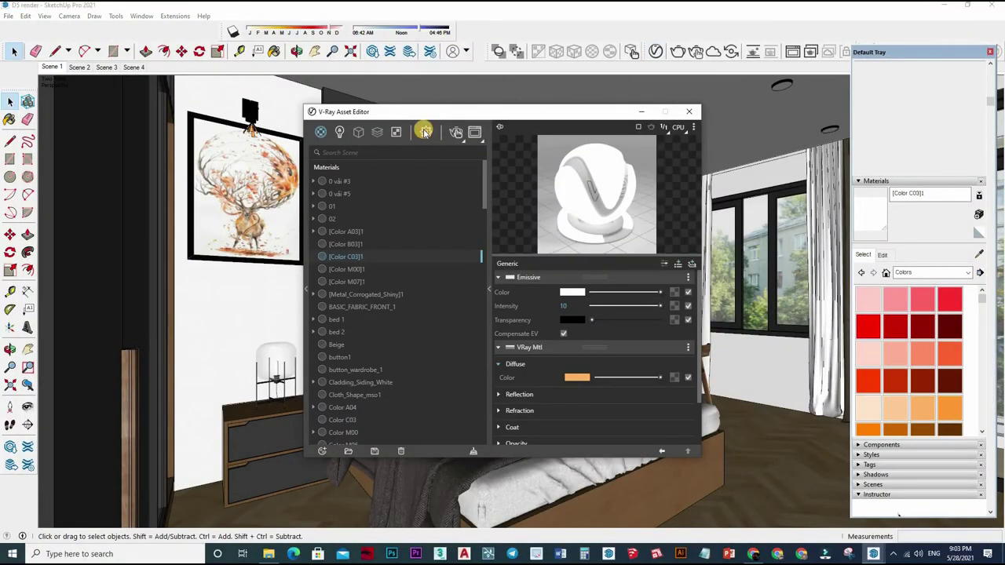
Set render output to 1650 × 928 and environment background to 5, then render again
click(425, 132)
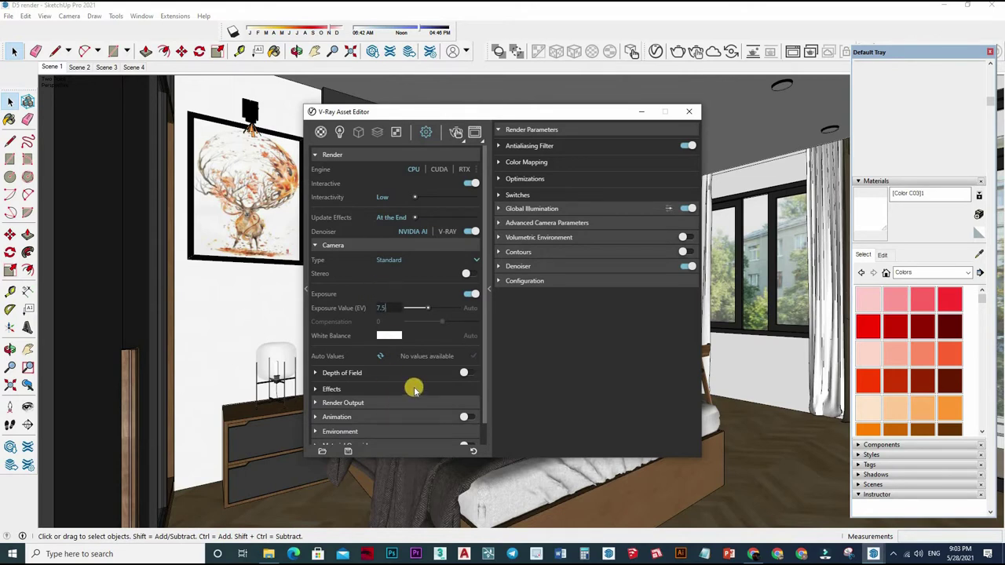
scroll(409, 363, down, 1)
click(357, 365)
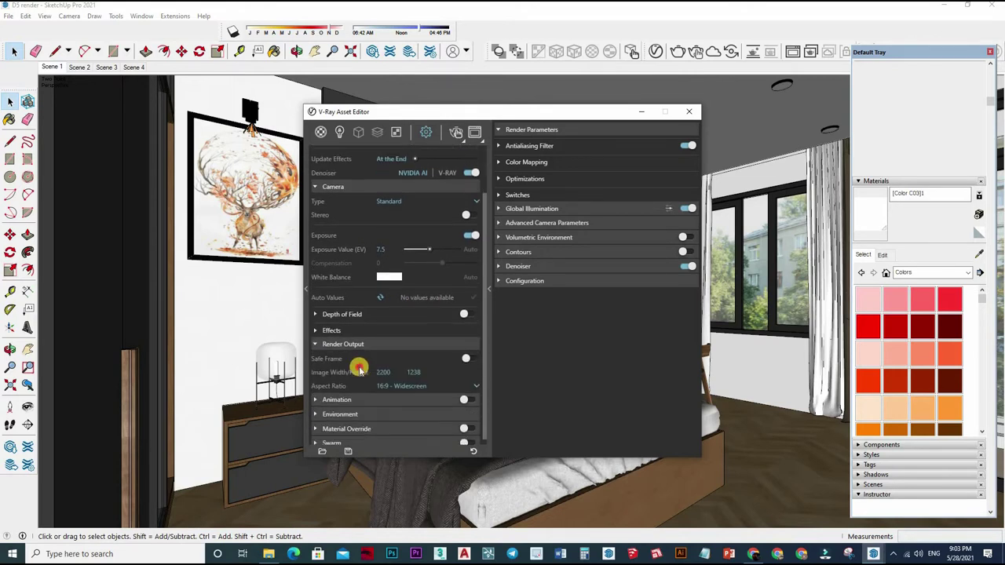
scroll(361, 362, down, 1)
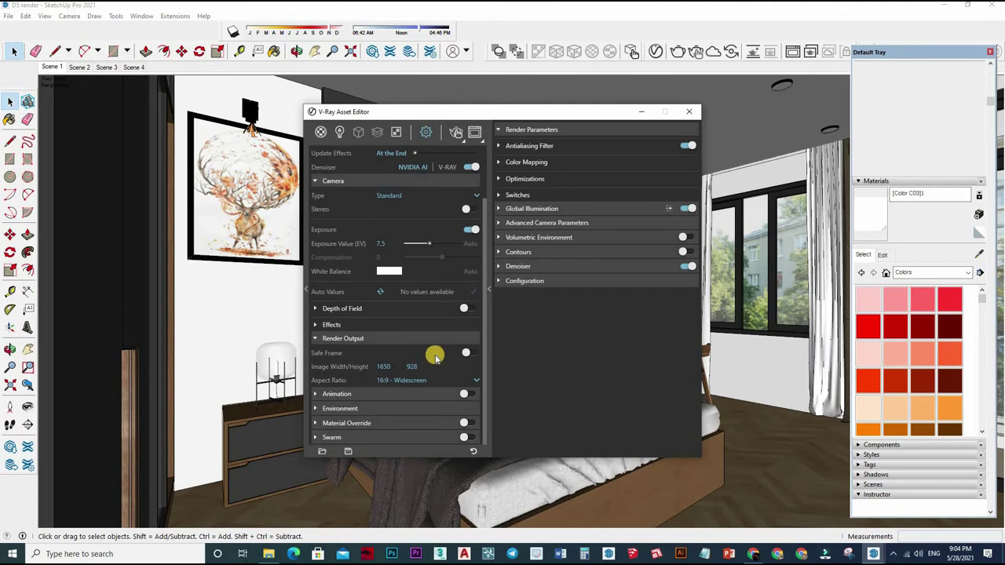
click(339, 408)
scroll(404, 355, down, 1)
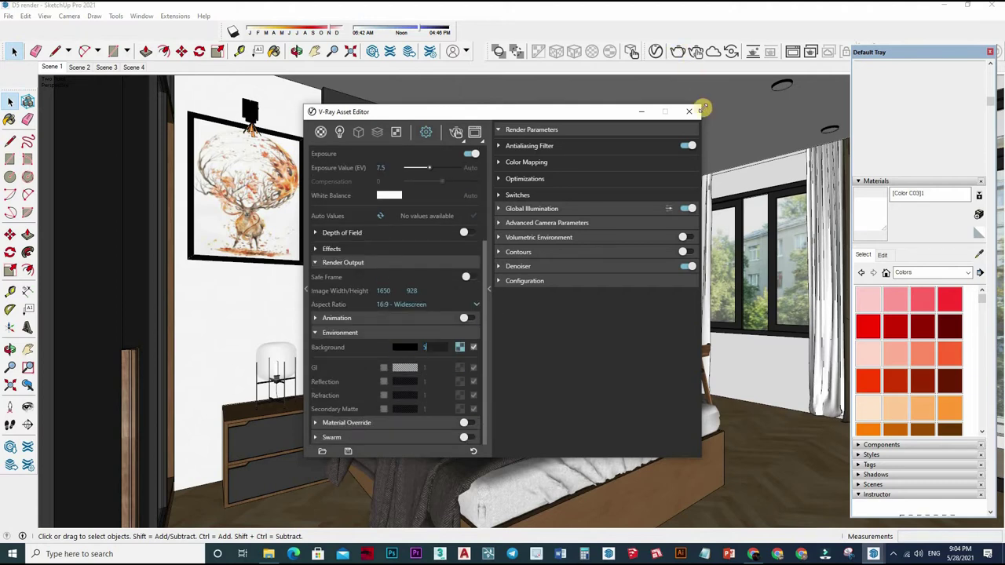
click(696, 53)
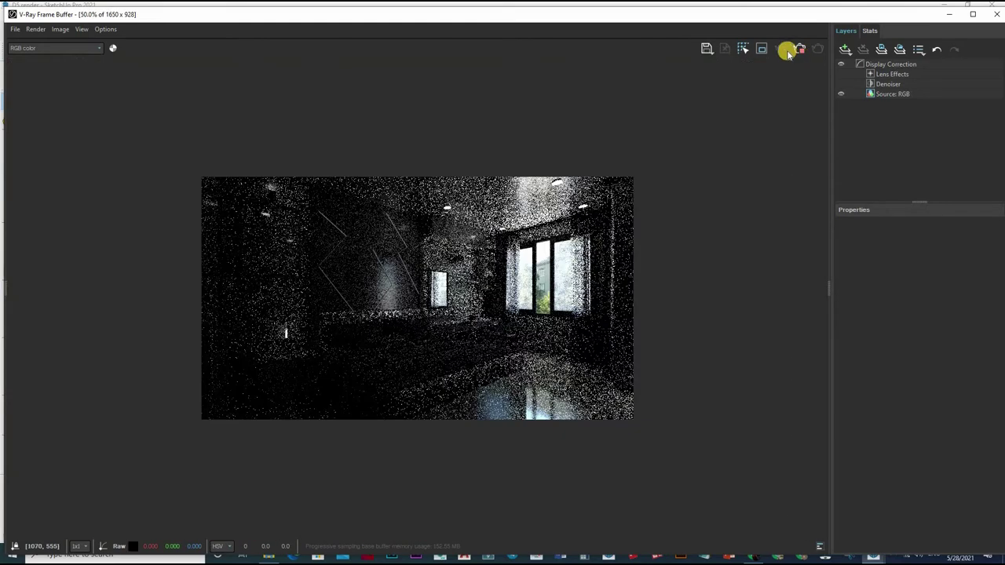
Stop and close the Frame Buffer, then set the SunLight intensity multiplier to 2
click(794, 50)
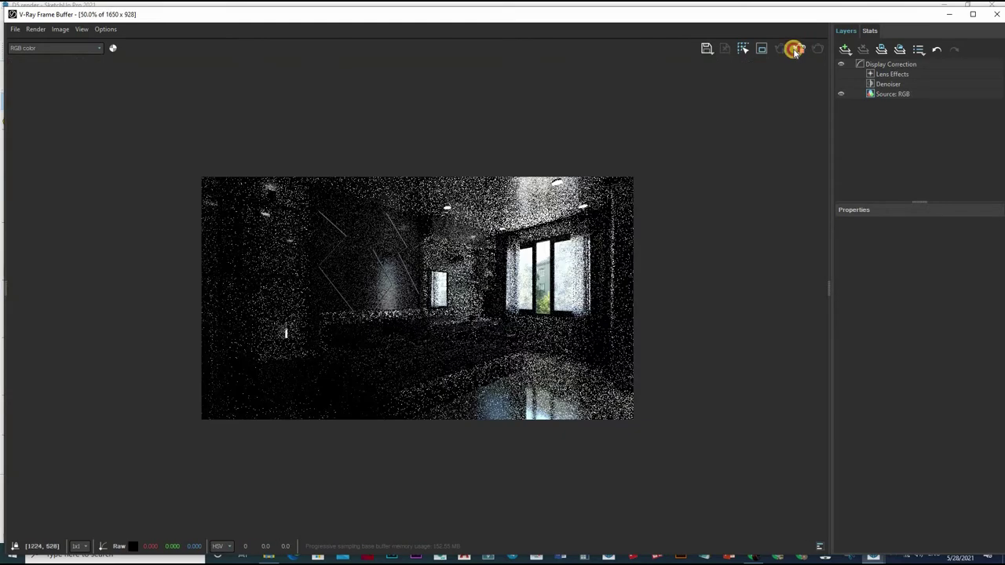
click(997, 14)
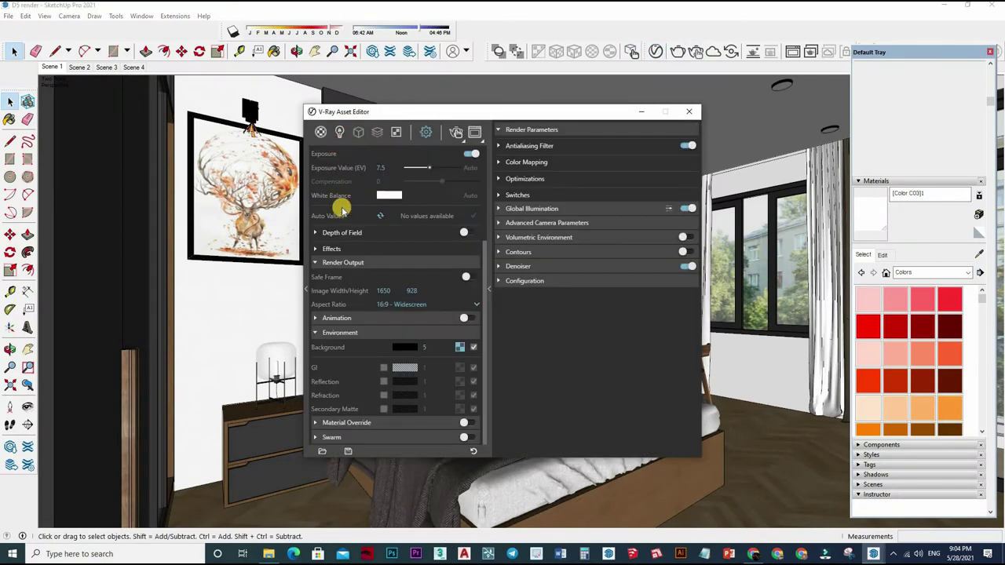
click(401, 191)
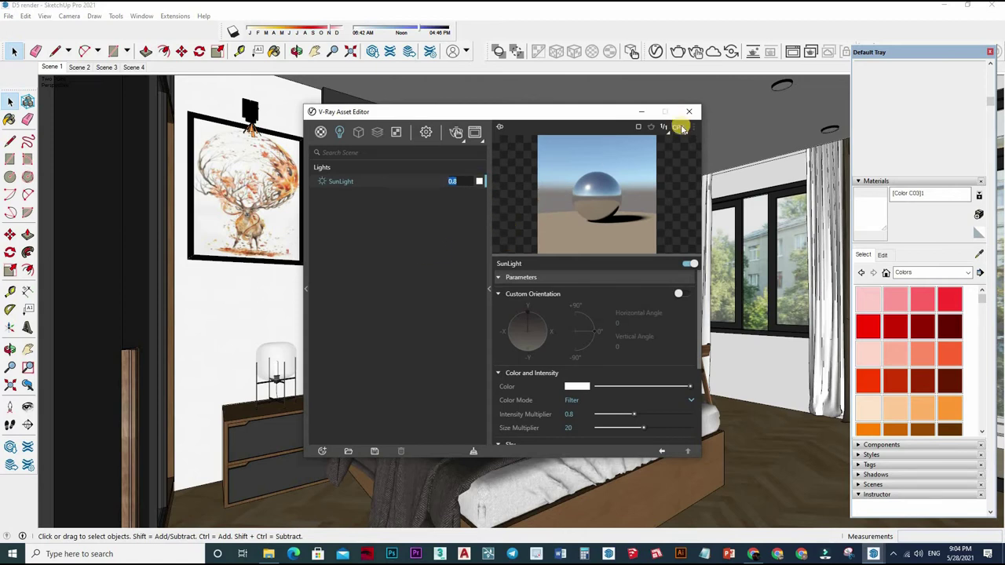
key(Return)
Re-render the bedroom with the brighter sun
click(676, 52)
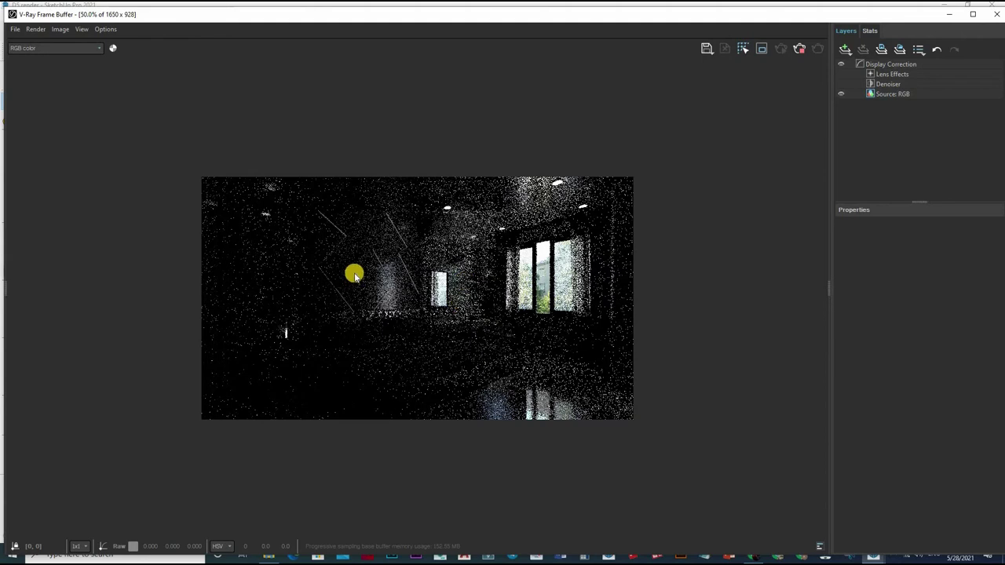
scroll(434, 269, up, 1)
scroll(398, 280, down, 1)
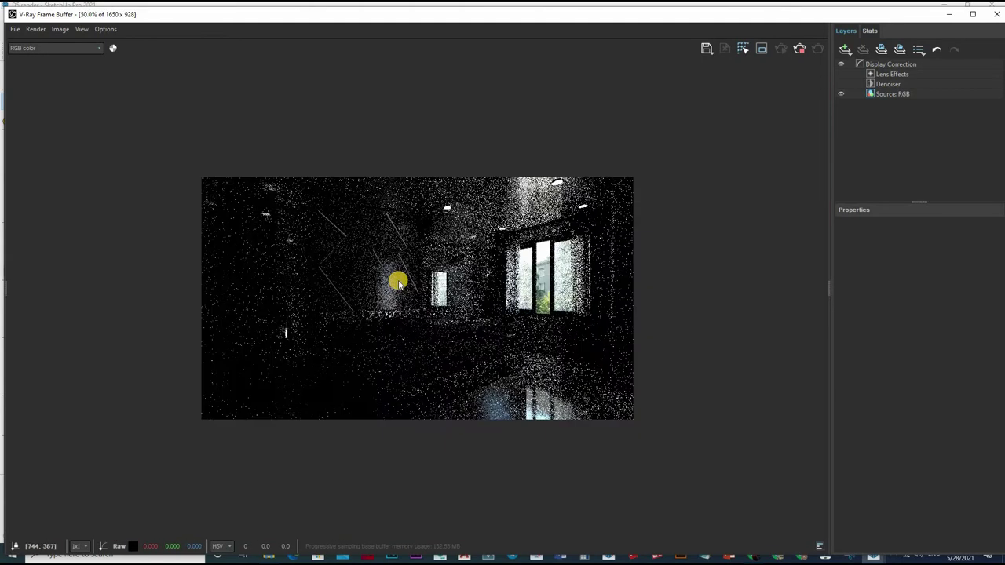
scroll(397, 267, up, 1)
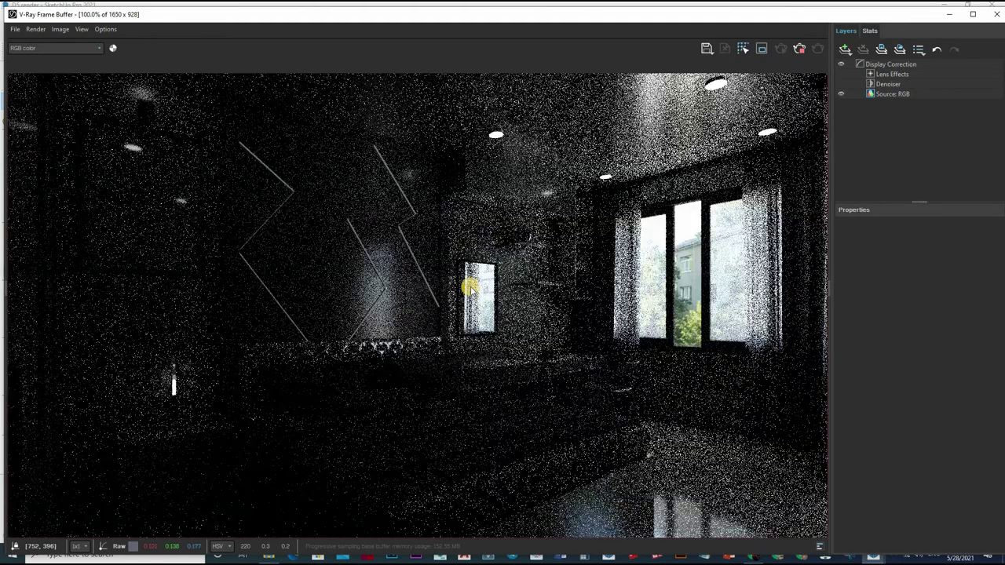
scroll(820, 110, down, 1)
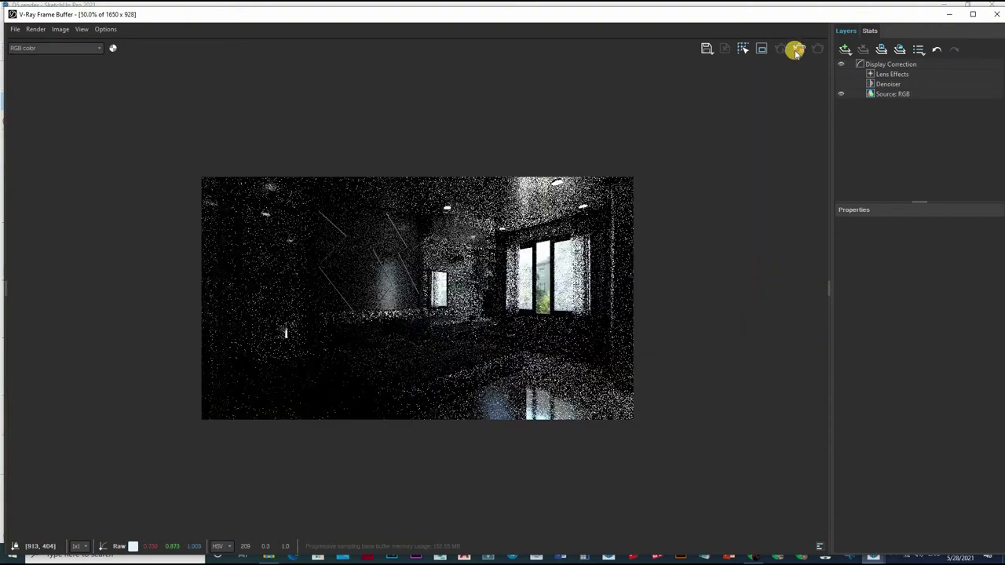
Set camera exposure to EV 5.5 and environment background to 20, then start a fresh render
click(799, 52)
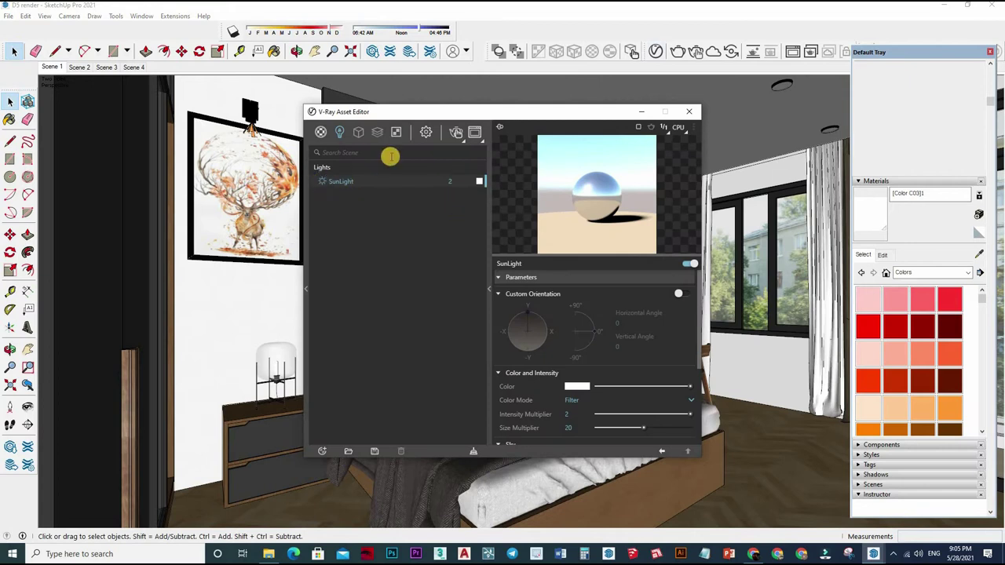
click(427, 134)
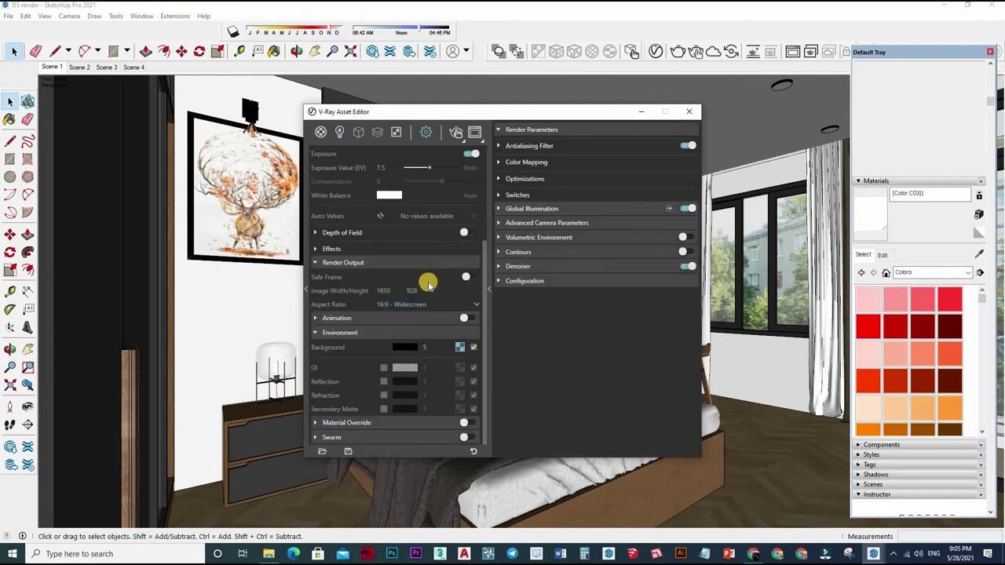
scroll(408, 290, up, 4)
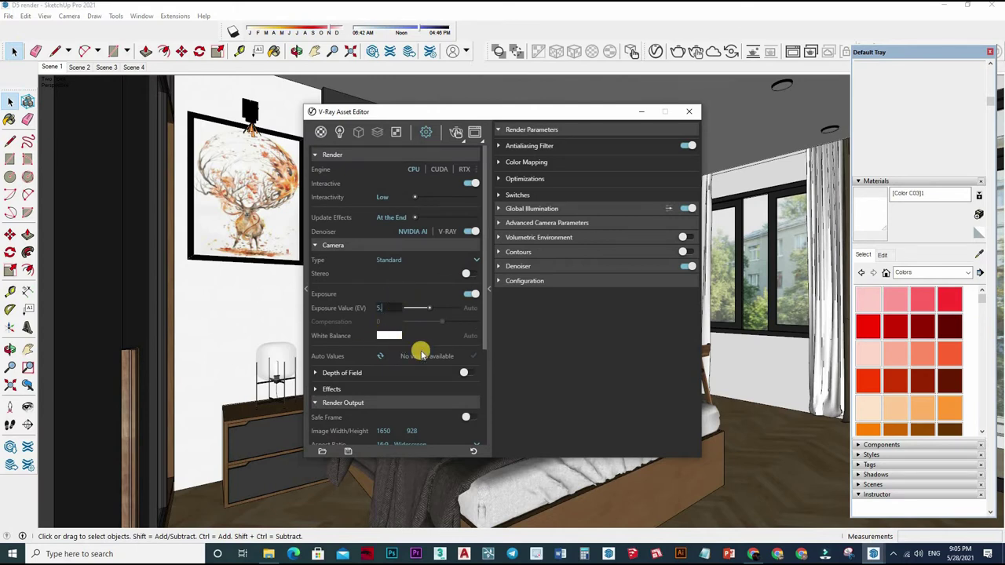
scroll(416, 388, down, 4)
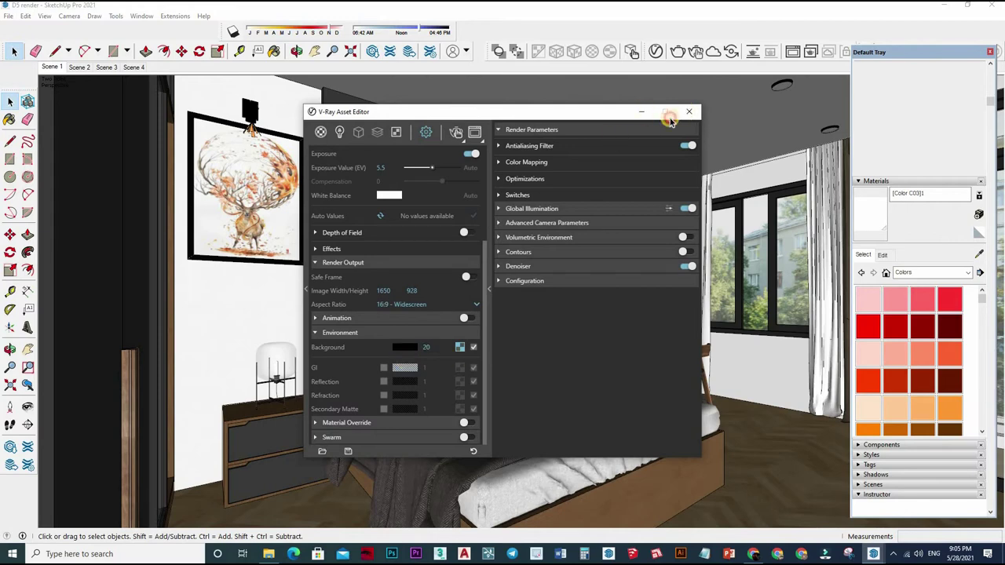
click(690, 111)
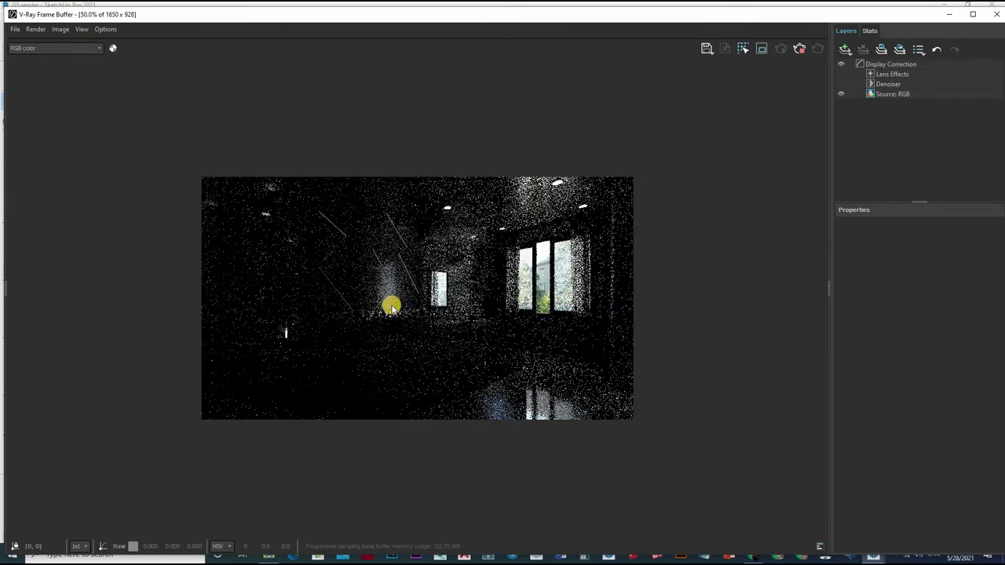
Inspect the dark, grainy render at full size, then stop it
double_click(400, 332)
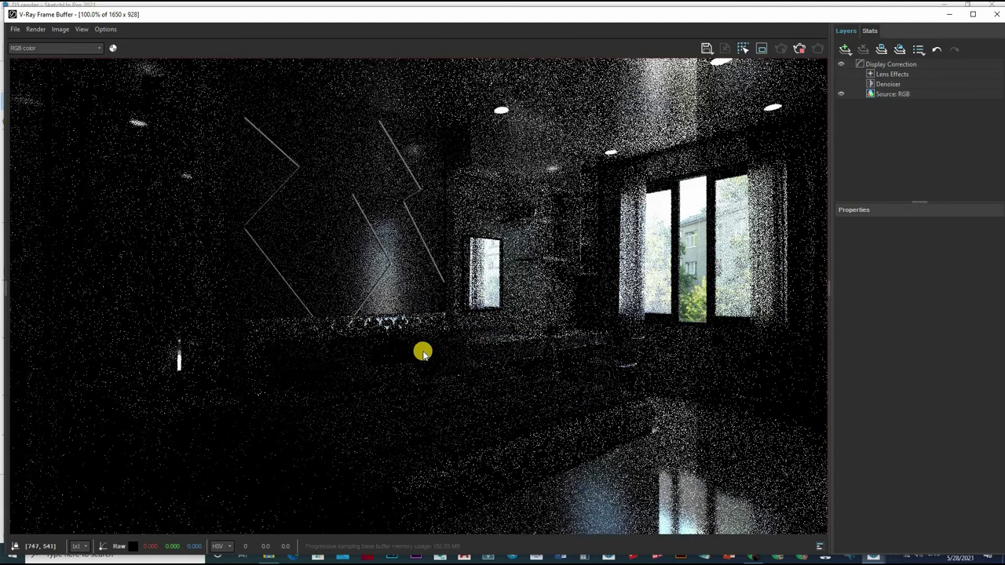
scroll(424, 353, down, 2)
scroll(424, 354, up, 2)
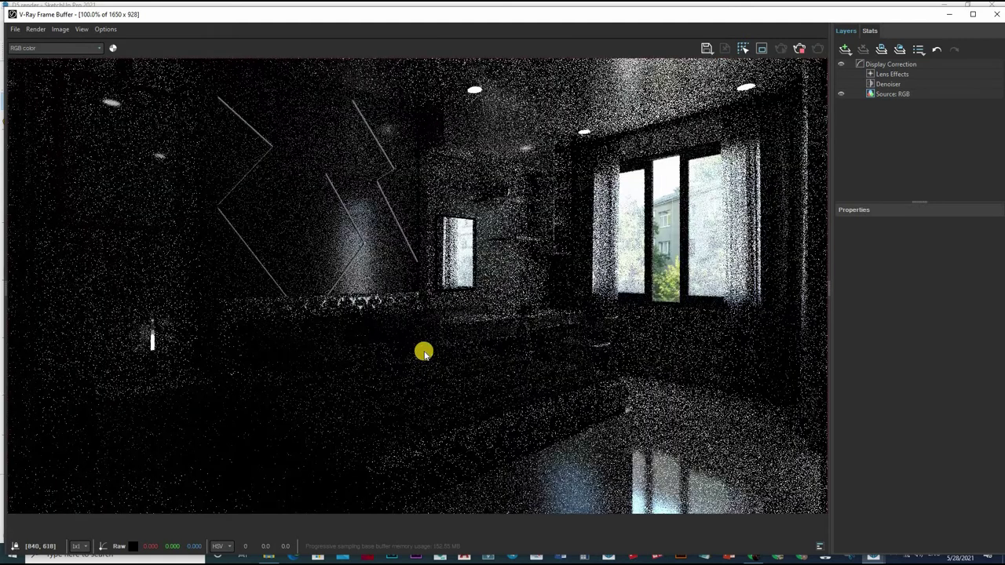
scroll(423, 353, down, 2)
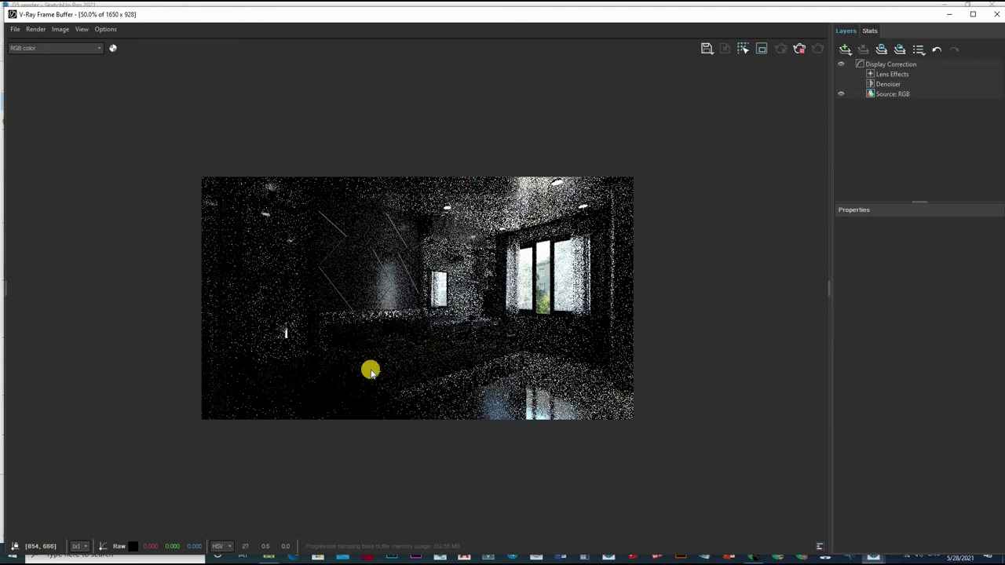
scroll(730, 66, up, 1)
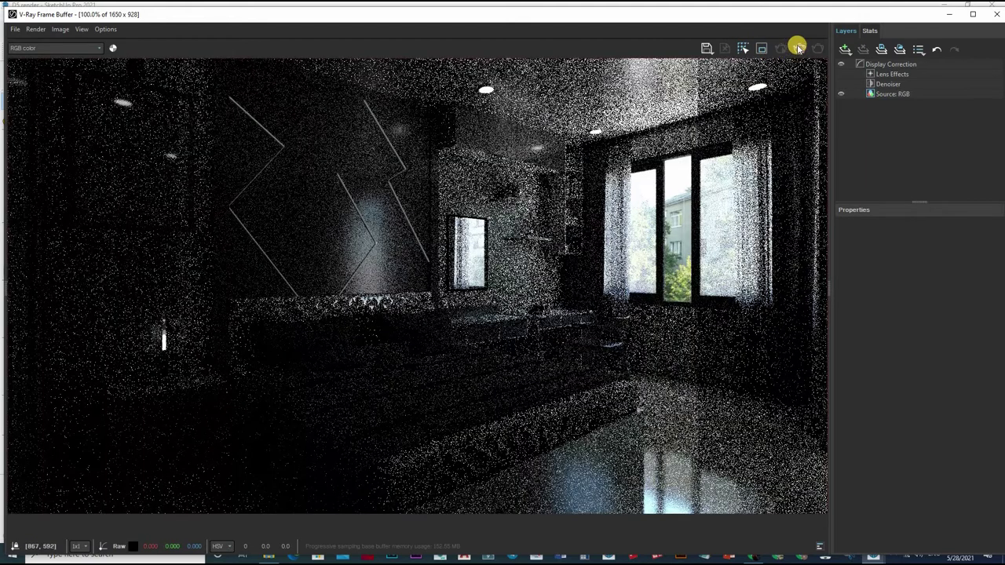
scroll(796, 47, down, 1)
click(938, 48)
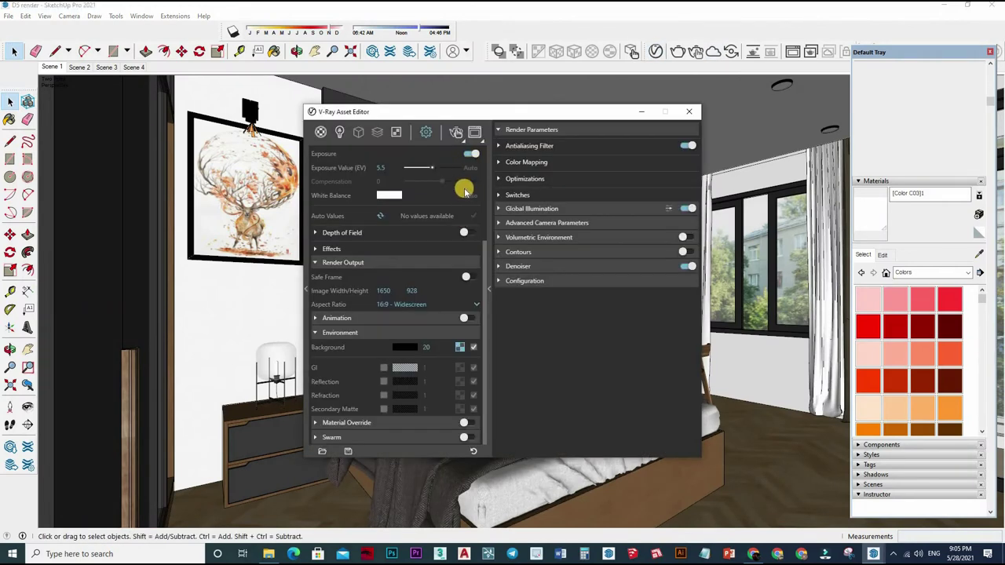
Turn off interactive rendering and set the Noise Limit to 0.005
scroll(465, 191, up, 3)
click(469, 183)
click(577, 160)
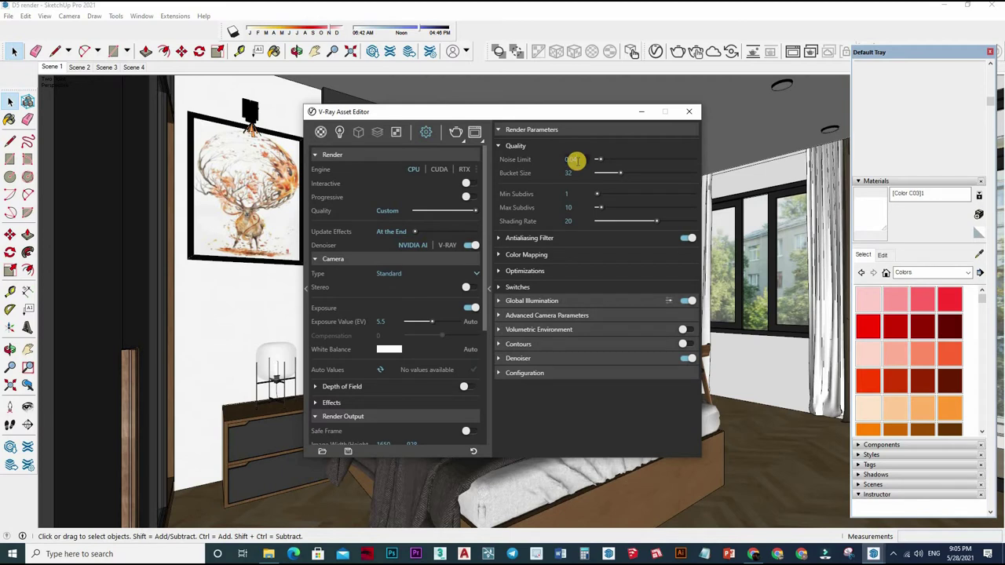
key(Tab)
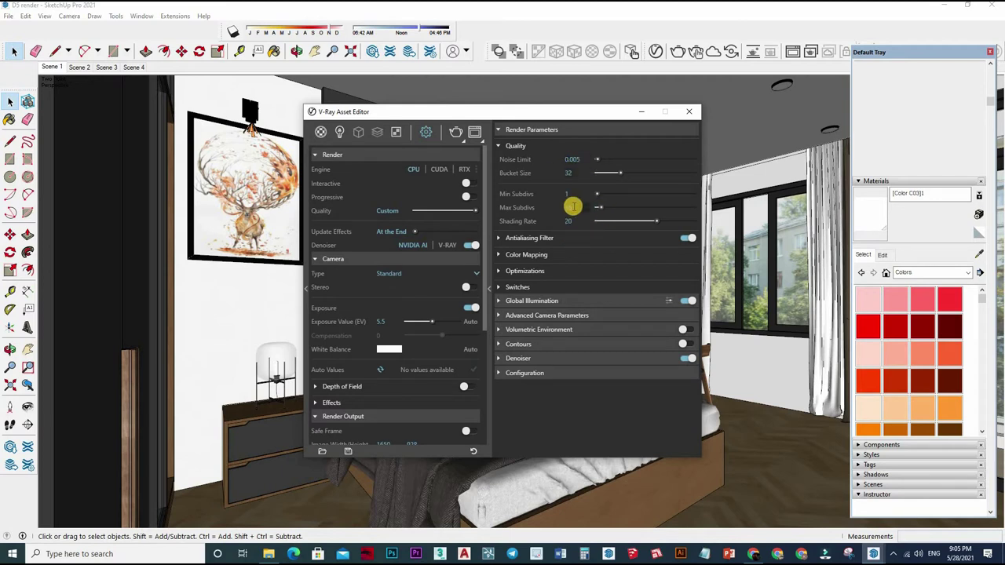
Review Antialiasing and Global Illumination (Min Subdivs 1, Max Subdivs 10) and close the Asset Editor
click(571, 239)
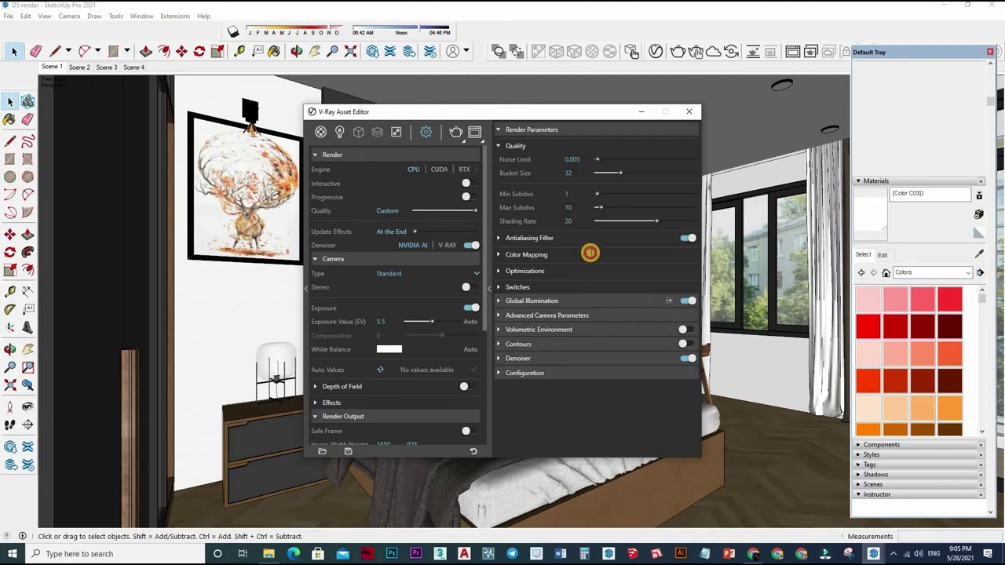
click(562, 300)
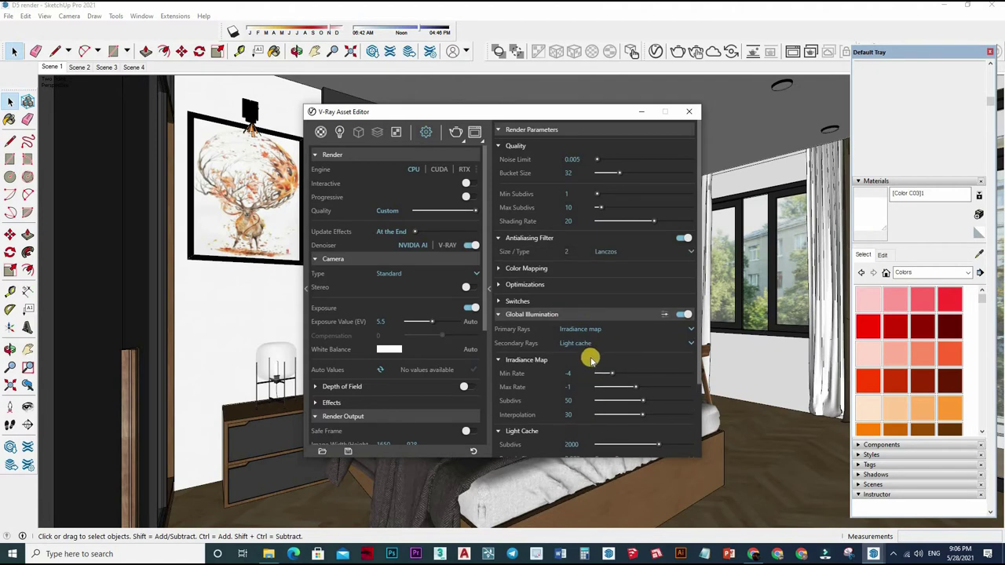
scroll(596, 357, down, 3)
scroll(618, 343, up, 3)
scroll(628, 292, down, 3)
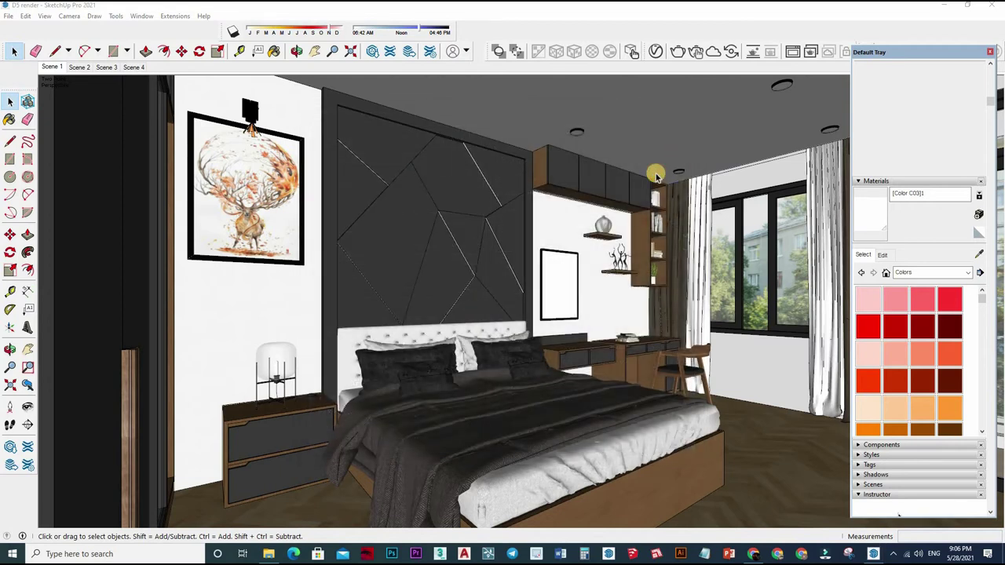
click(656, 178)
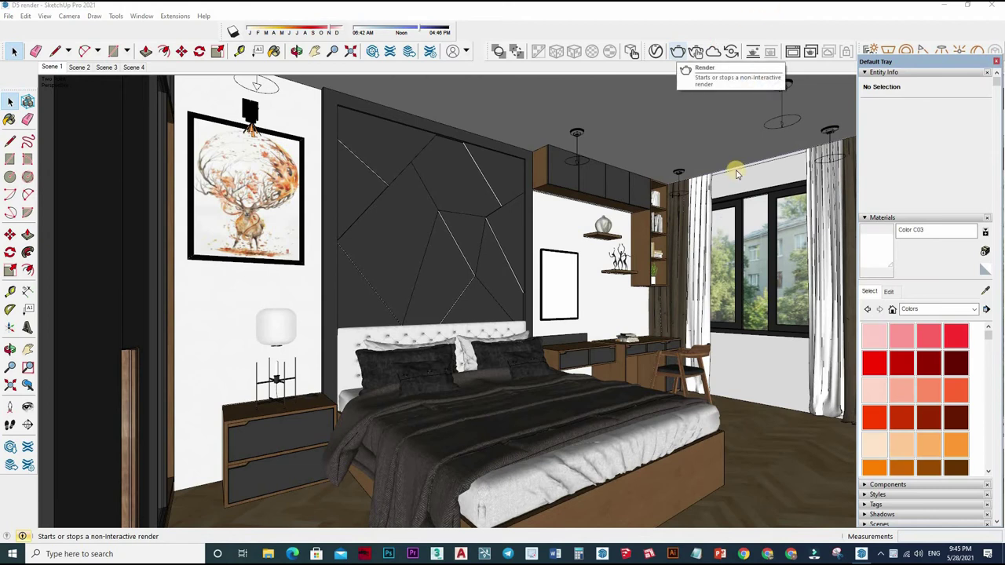
Render the bedroom at 1800 × 1012, restart the render, and return to the SketchUp model
click(714, 47)
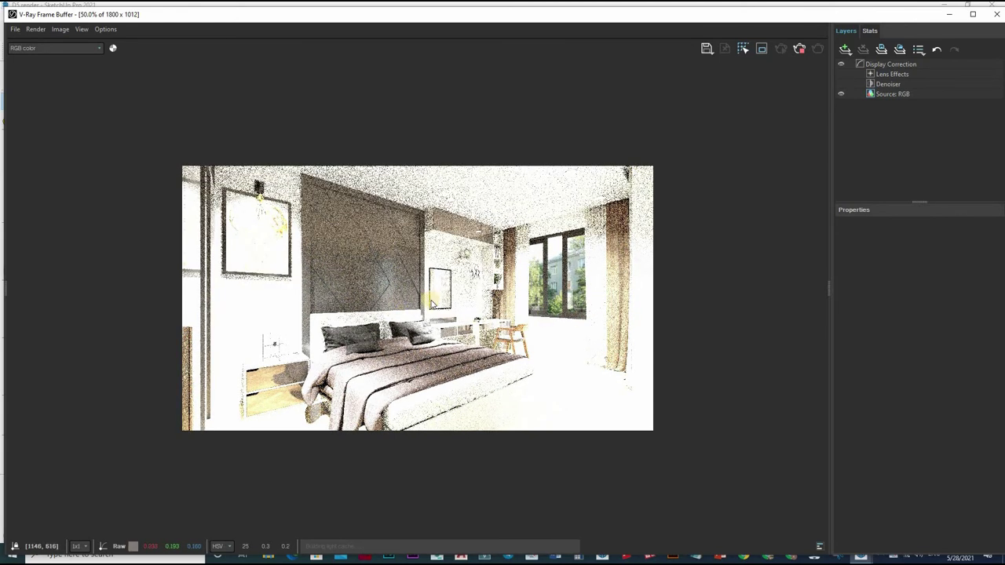
click(799, 49)
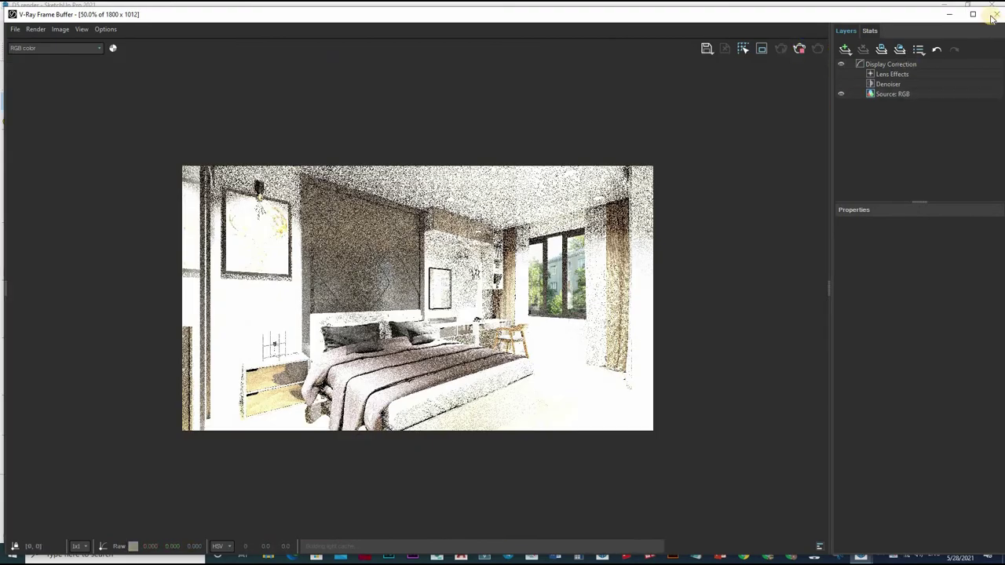
key(alt+Tab)
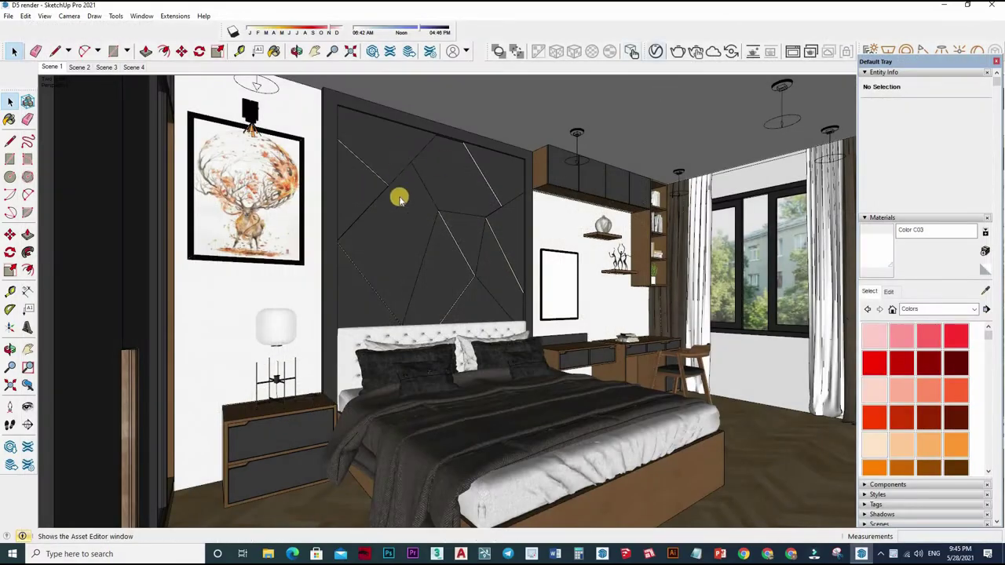
Re-render the scene, inspect the overexposed result, and stop it with the IES Light at 5000 lm listed
key(alt+Tab)
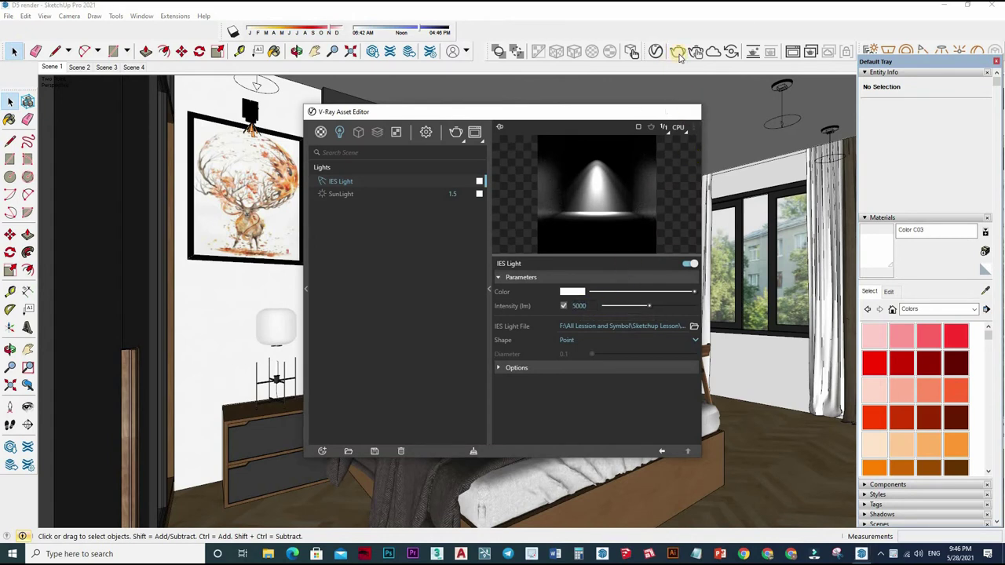
click(689, 111)
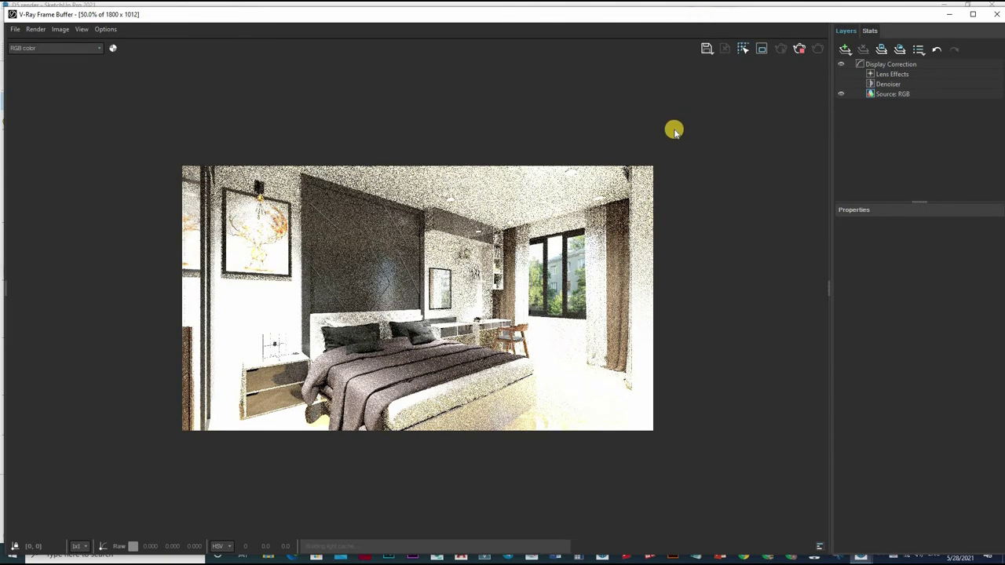
scroll(502, 322, down, 1)
scroll(471, 337, up, 1)
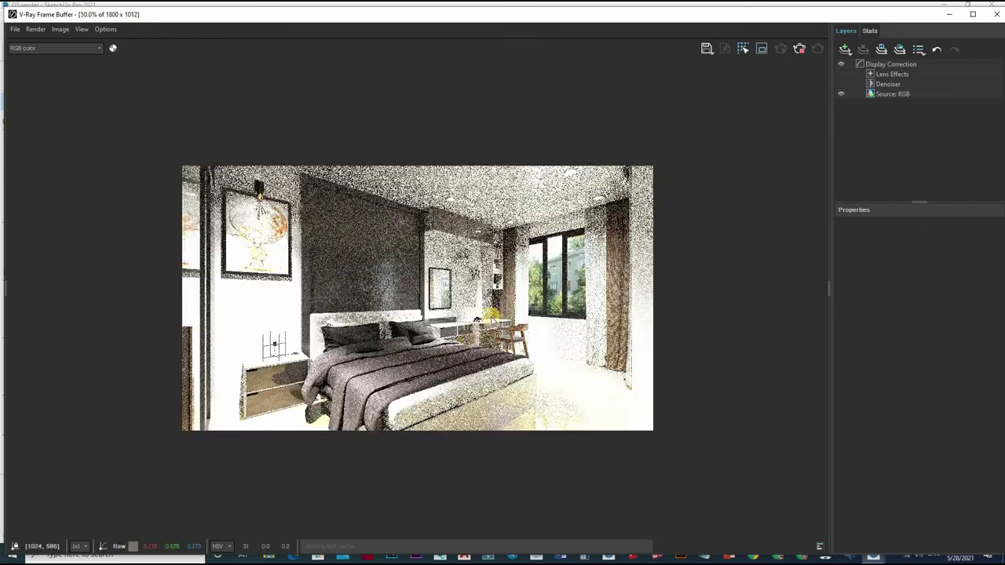
scroll(463, 345, down, 1)
scroll(463, 345, up, 2)
scroll(463, 346, down, 1)
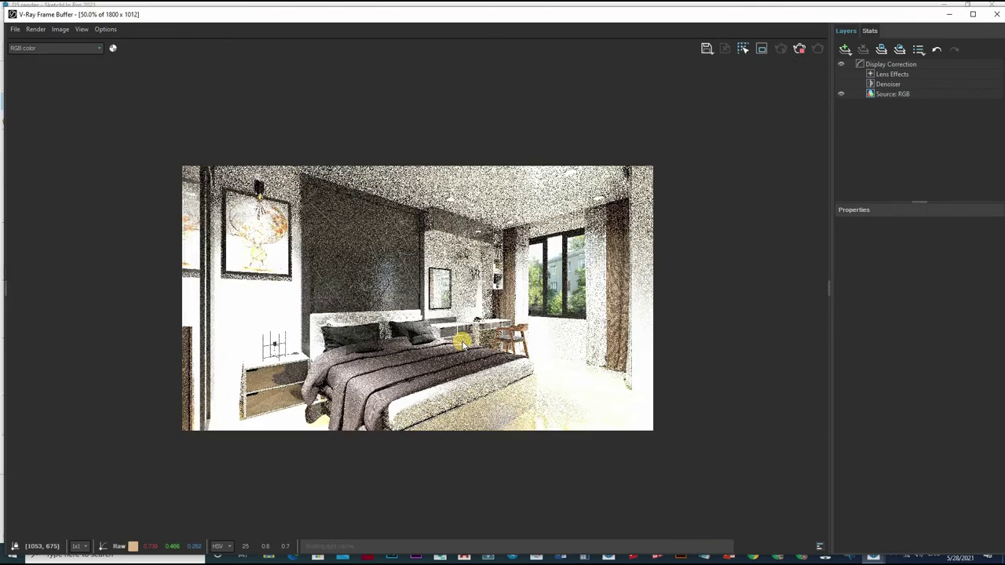
scroll(463, 343, up, 1)
click(797, 47)
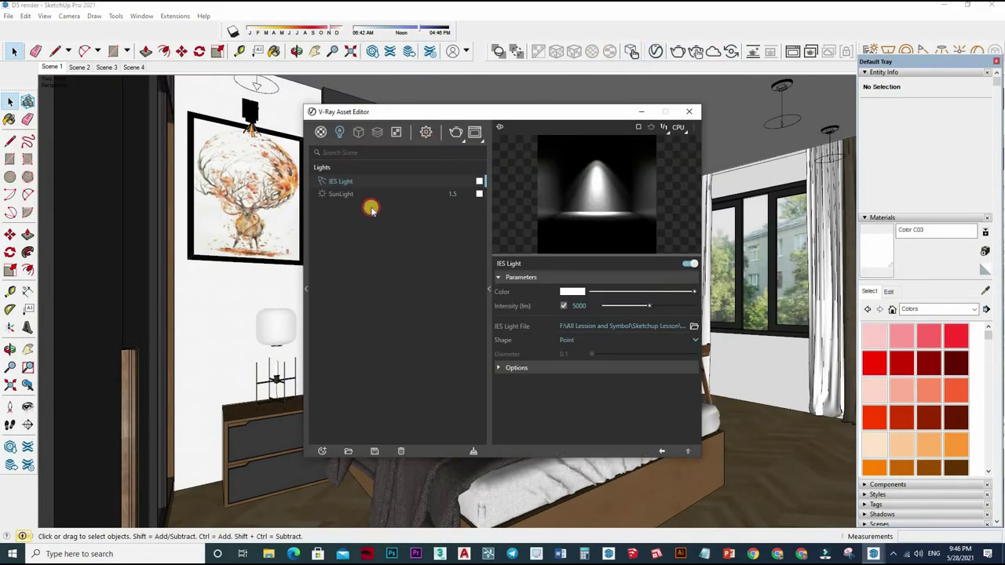
Lower environment background intensity to 5 and raise camera Exposure Value to 9.5
click(427, 135)
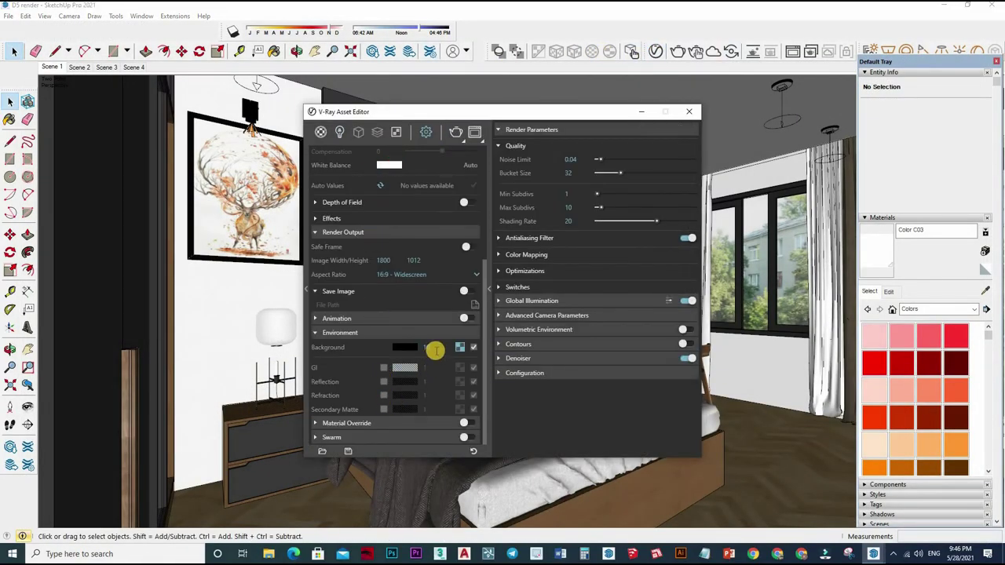
text(5)
click(676, 54)
click(690, 112)
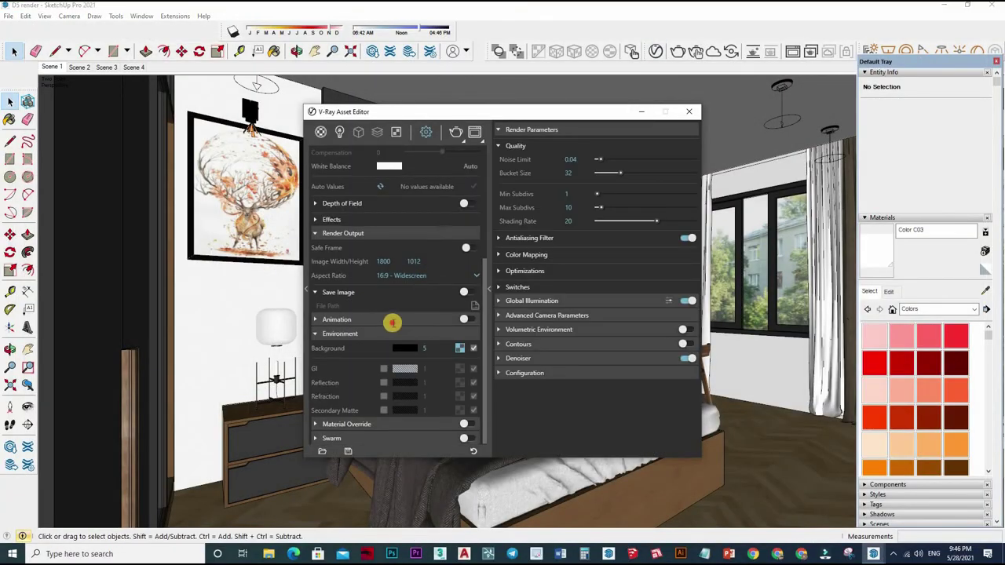
scroll(393, 320, up, 3)
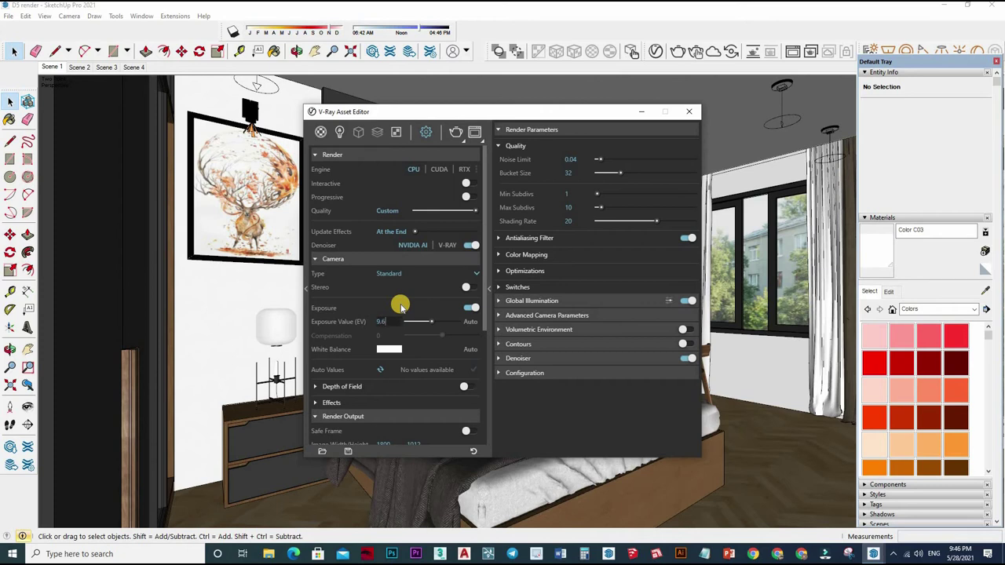
key(Return)
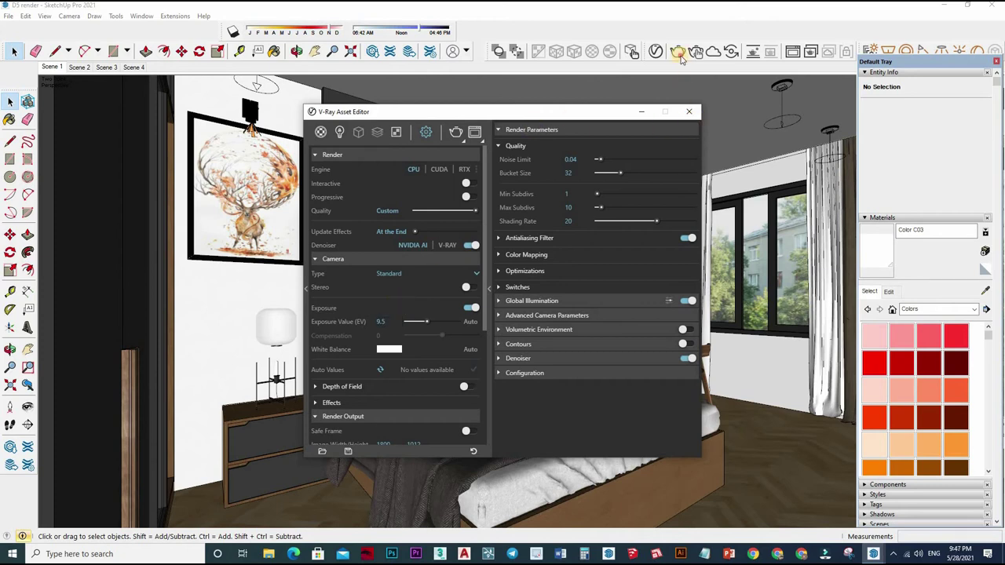
Render the final well-exposed bedroom image and create an output folder named 'pic'
click(678, 51)
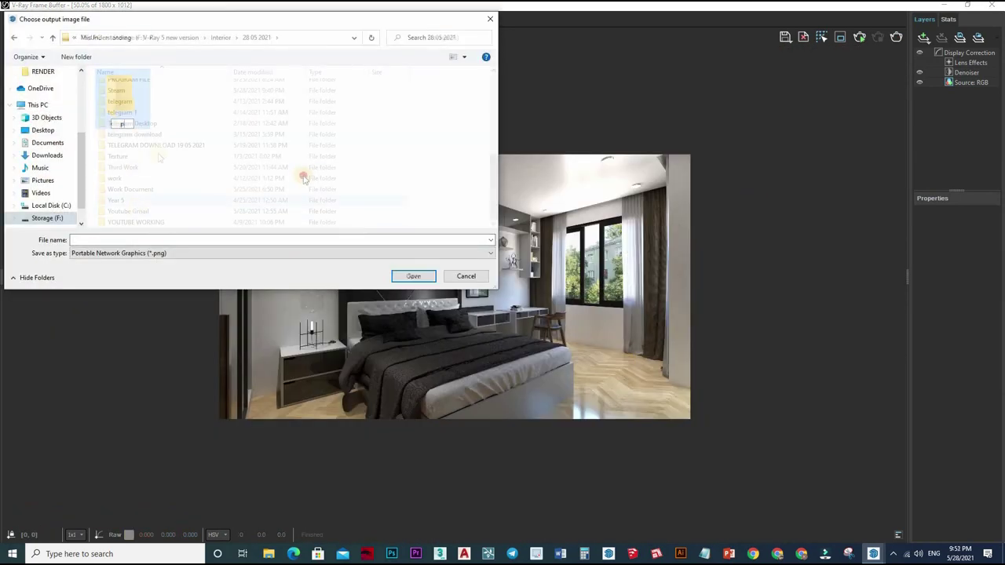
text(pic)
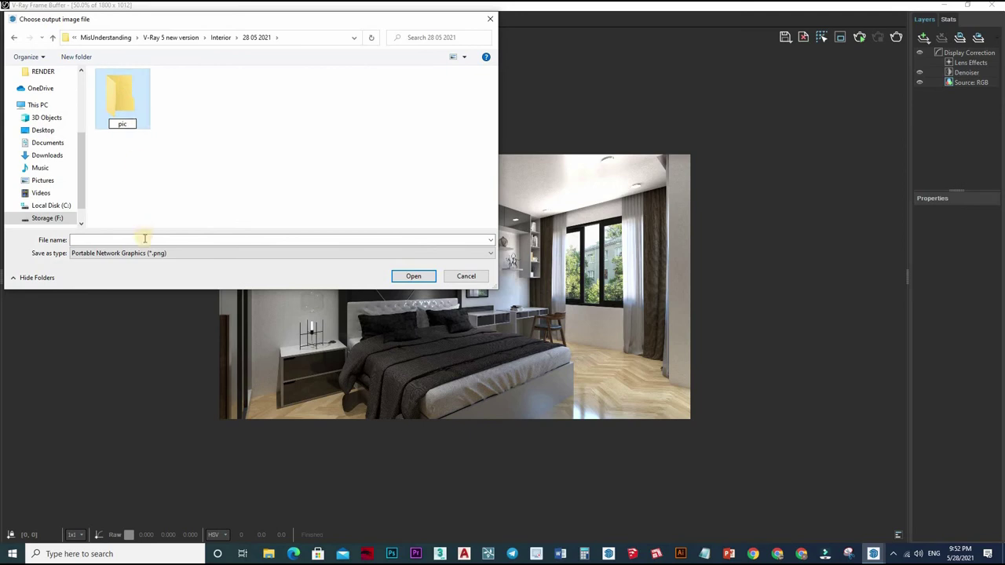
key(Return)
key(Return)
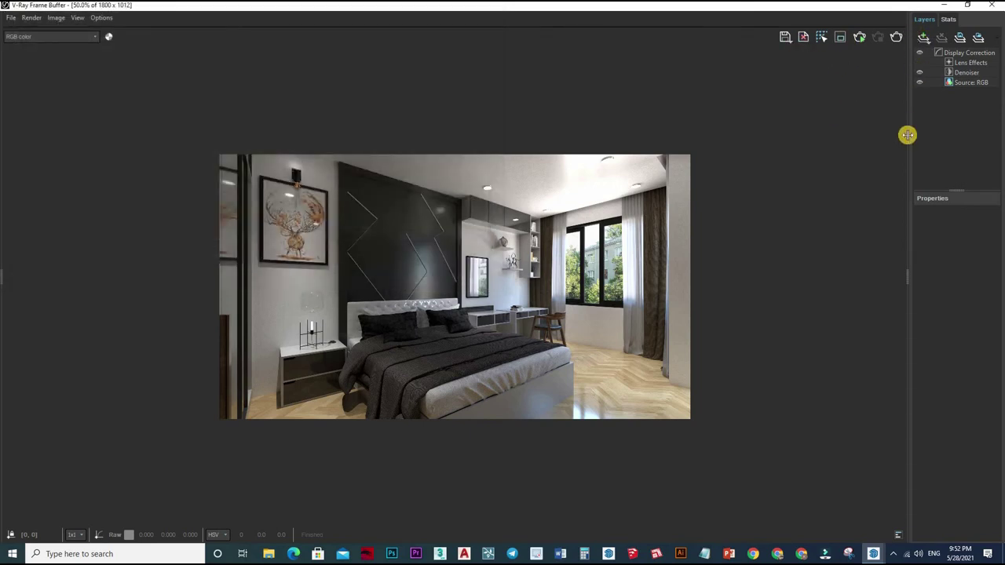
Add an Exposure layer at 1.731, with highlight burn 0.462 and contrast 0.015
drag(907, 135, 823, 38)
click(829, 38)
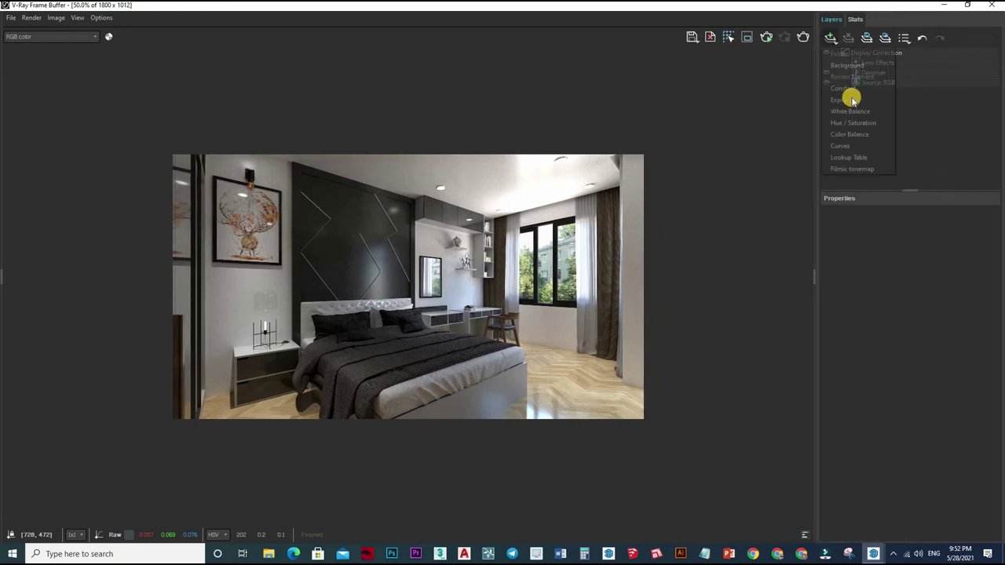
key(Return)
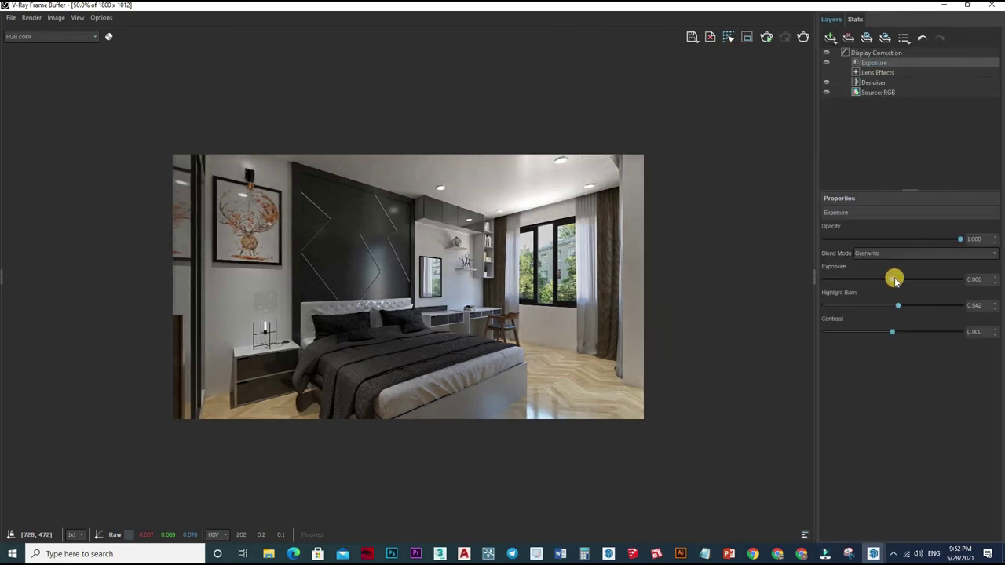
drag(919, 278, 915, 281)
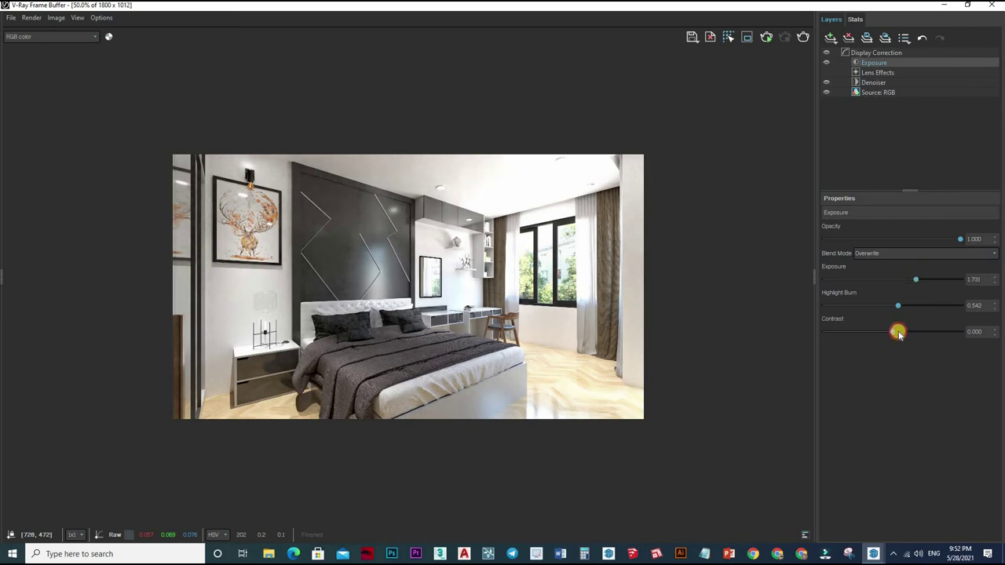
drag(895, 330, 896, 334)
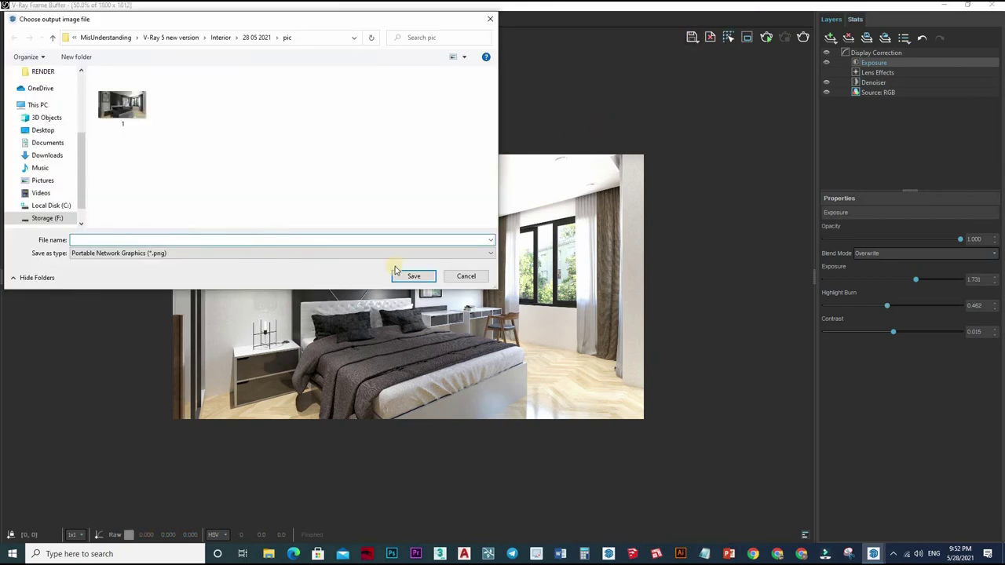
Dismiss the output file dialog and bring up the correction layer-type list again
key(Escape)
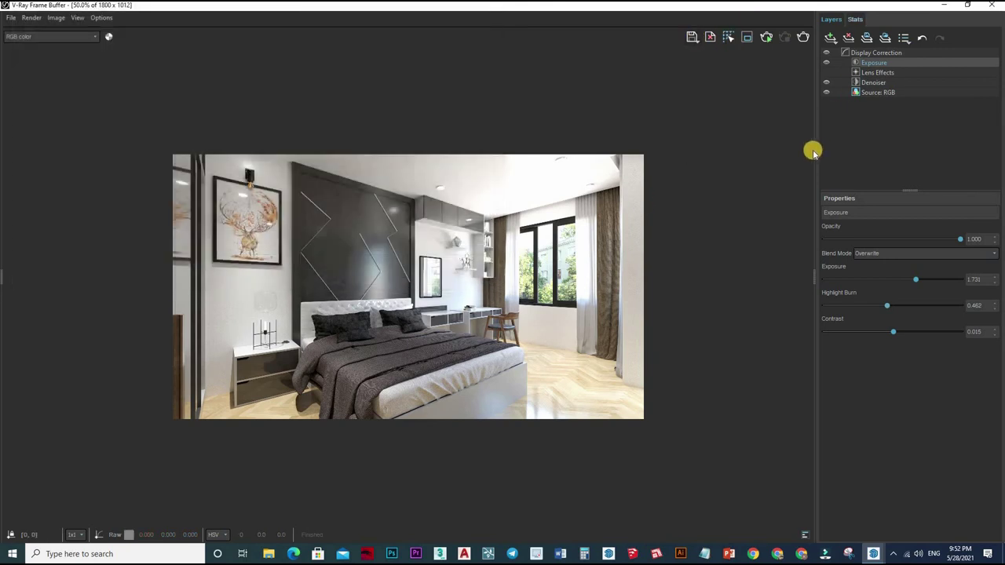
click(830, 36)
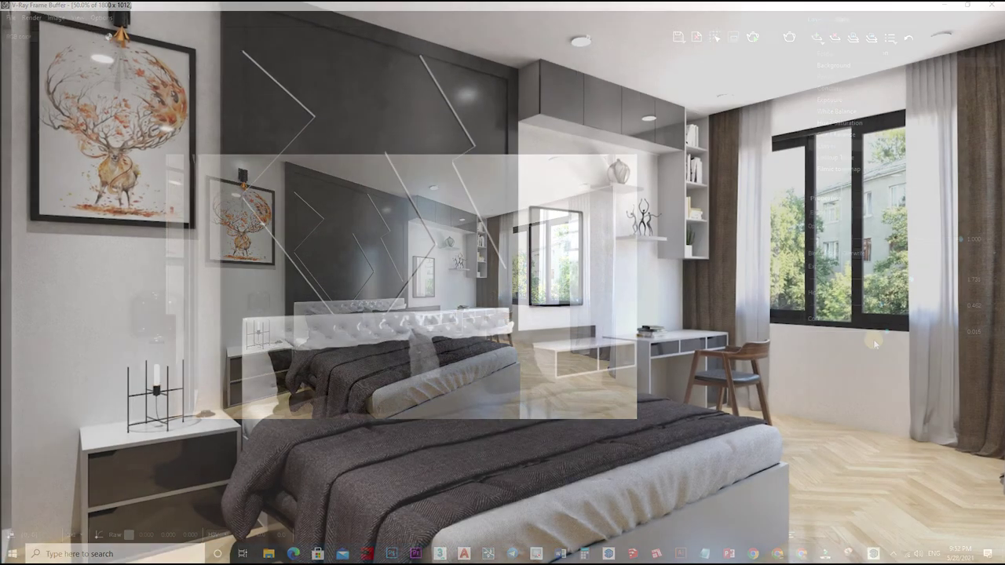